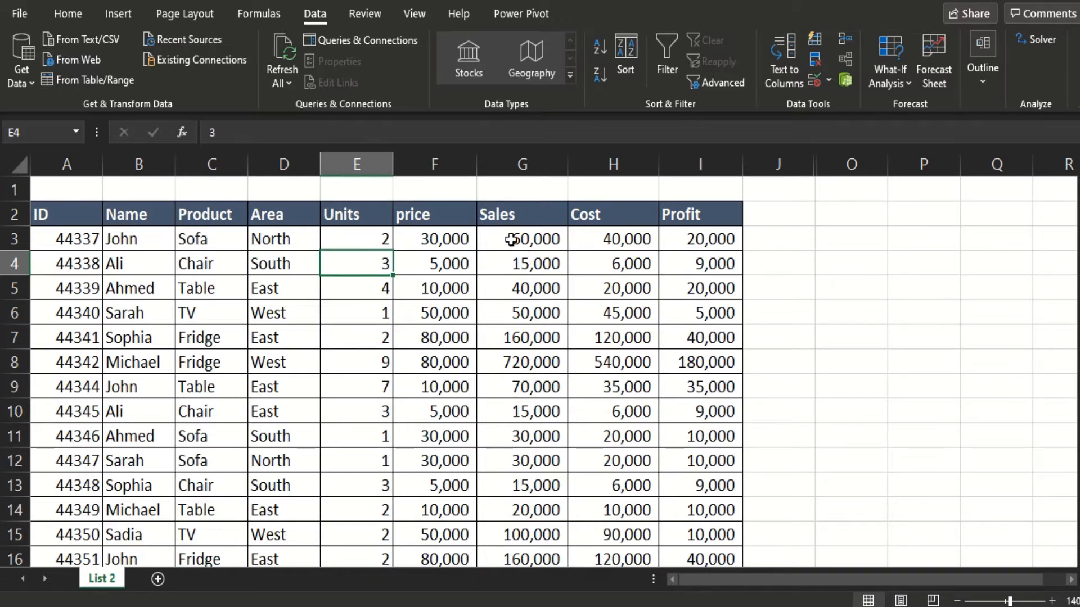
- Copy the Sales and Profit column headers into cells O2 and P2 beside the table
left_click(500, 215)
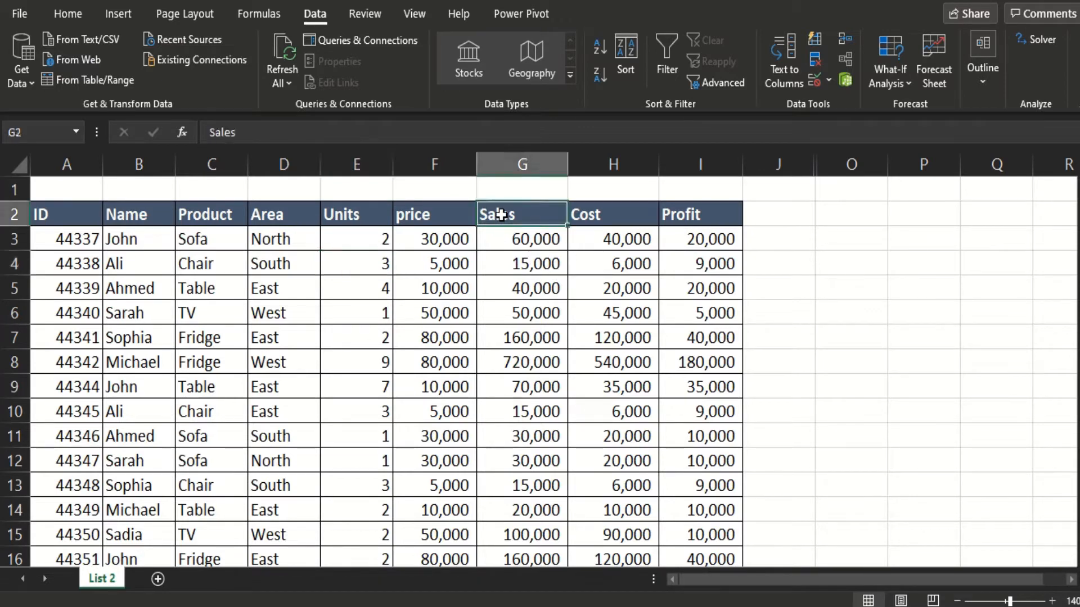
key("ctrl+c")
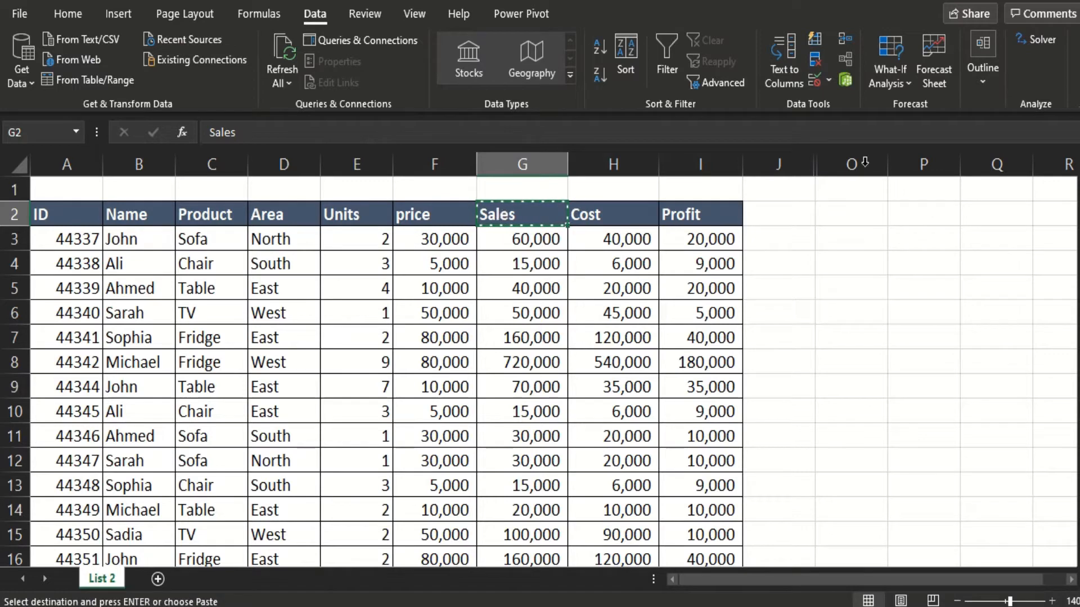
left_click(851, 211)
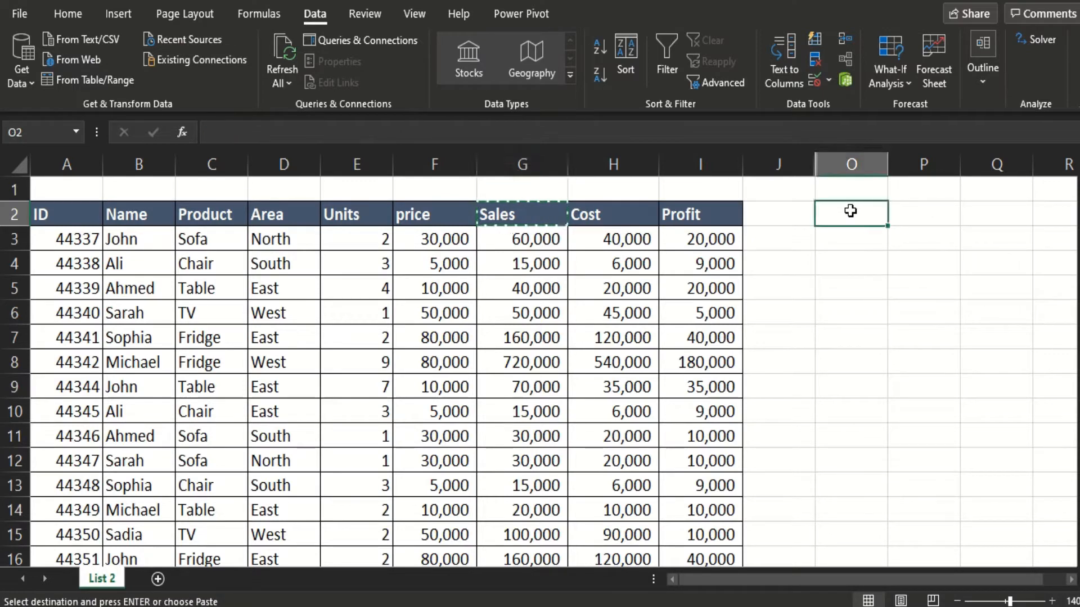
key("ctrl+v")
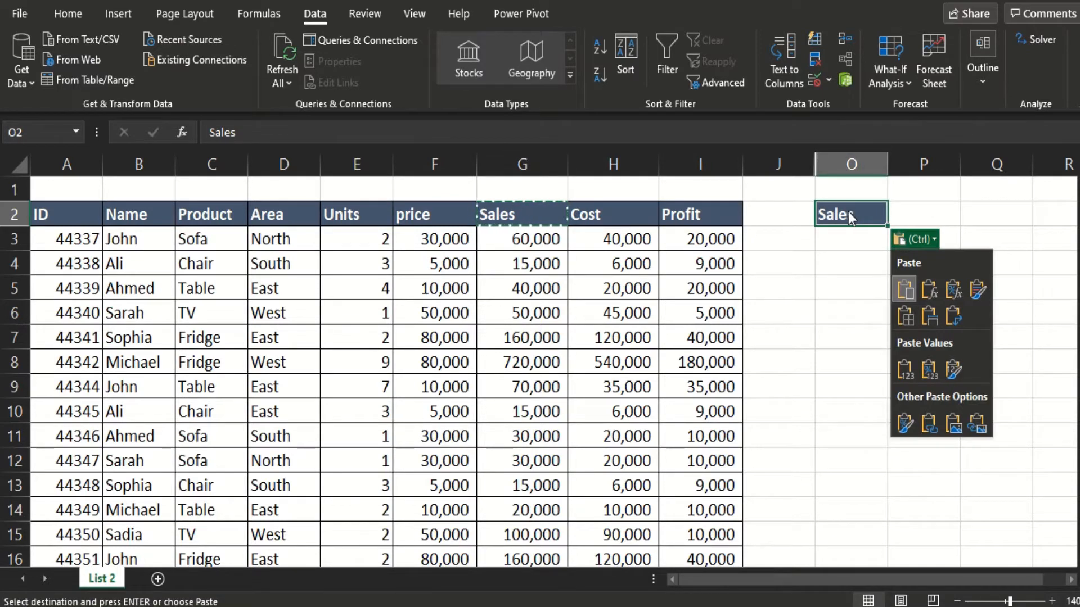
left_click(696, 211)
left_click(696, 208)
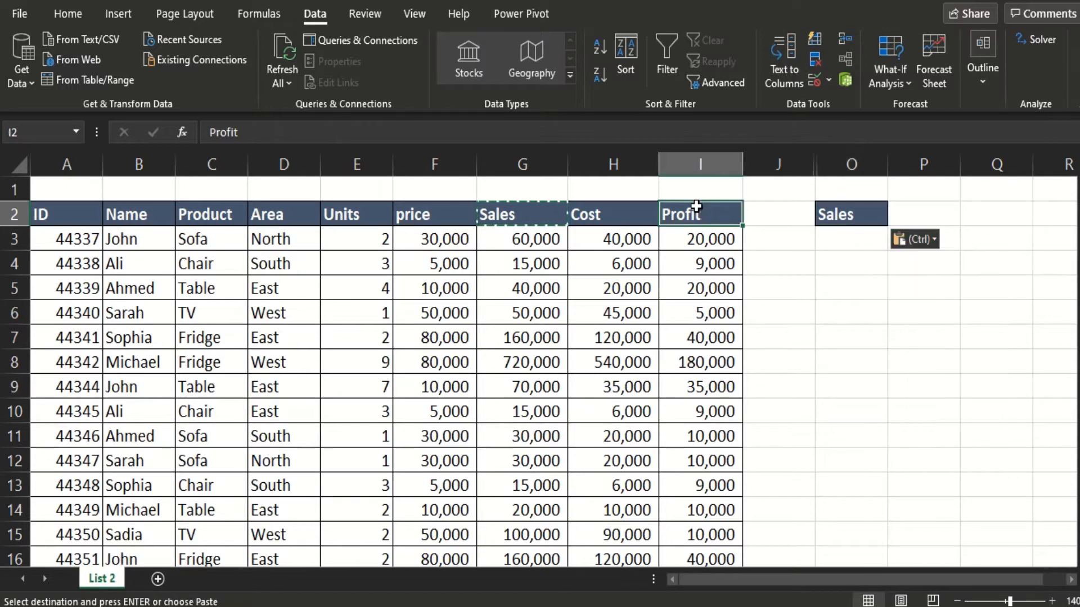
key("Escape")
key("ctrl+c")
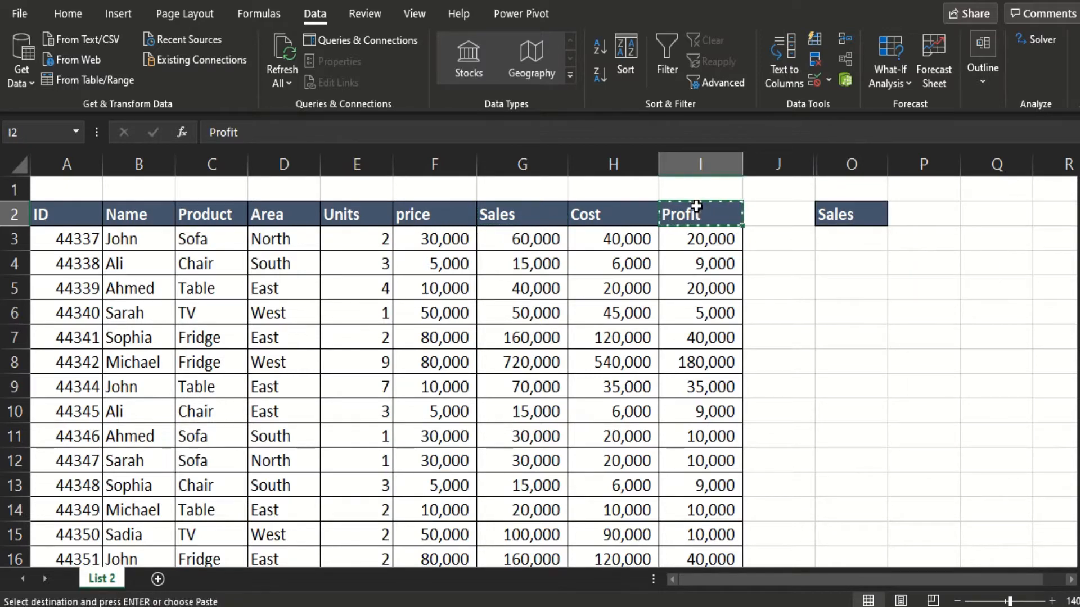
left_click(940, 221)
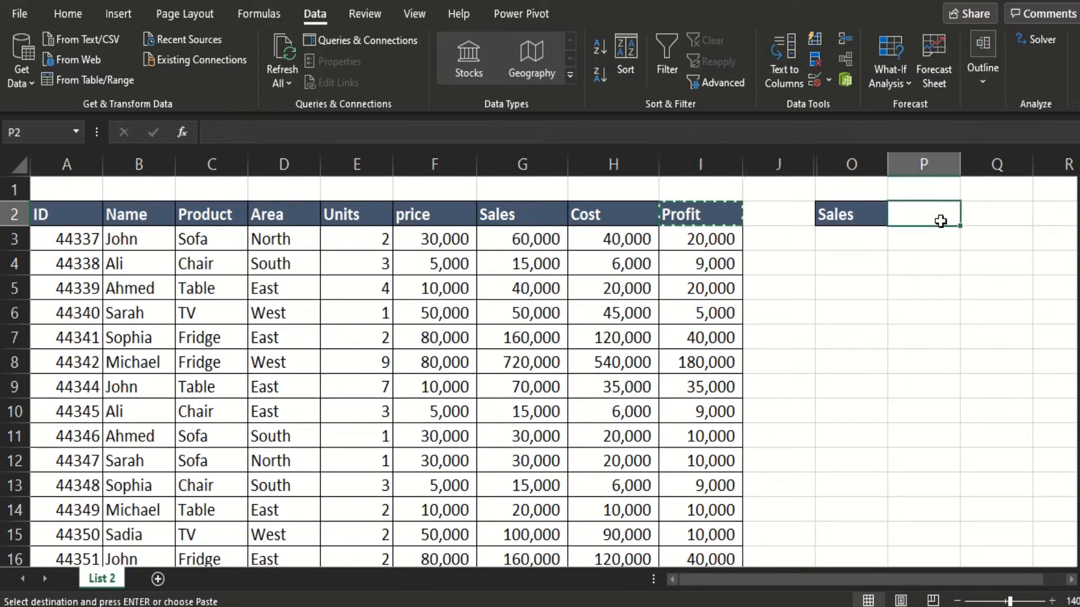
key("ctrl+v")
- Enter the criteria >=60,000 under the Sales header in O3 and >=40,000 under the Profit header in P3
left_click(851, 244)
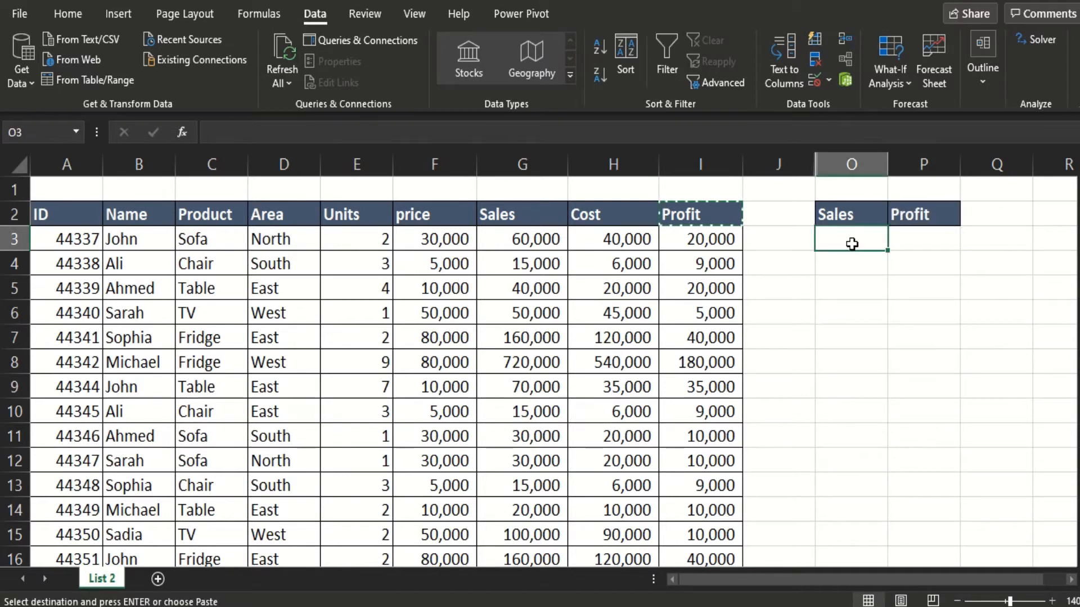
type(">=6")
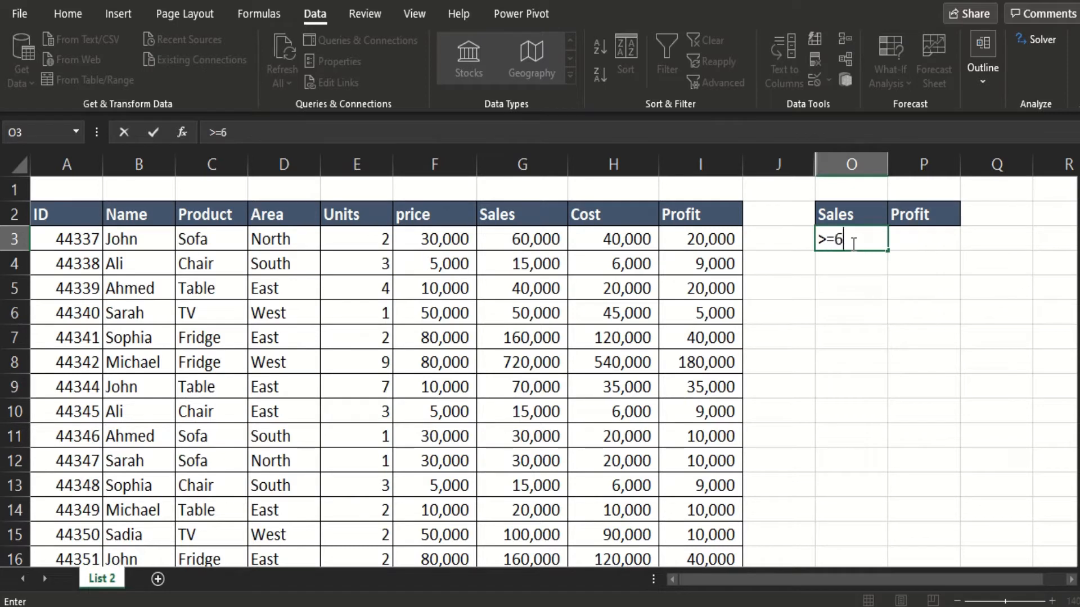
type("0,000")
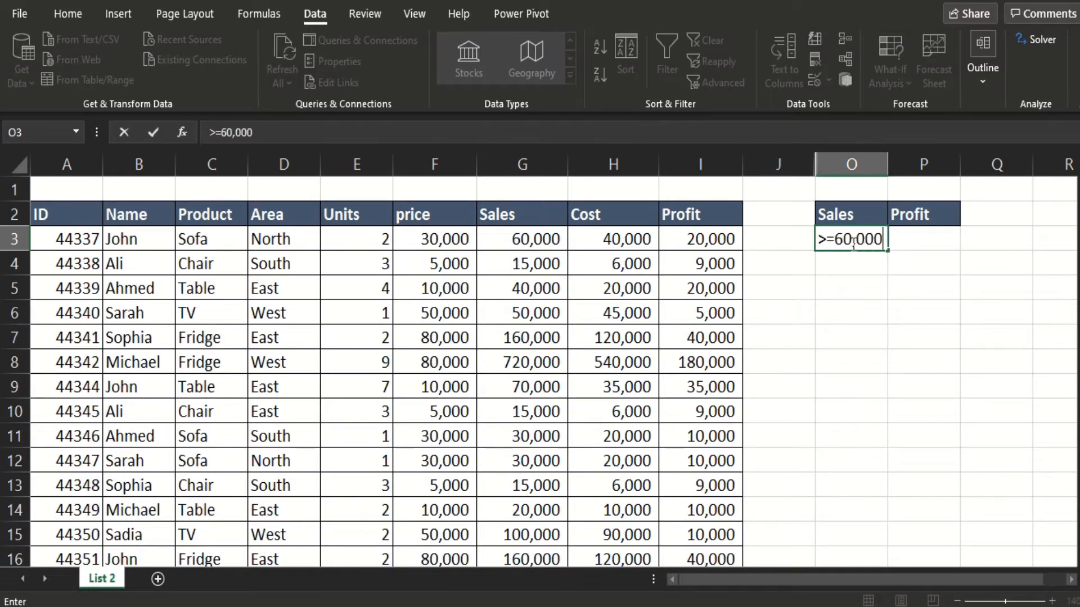
key("Return")
left_click(852, 244)
key("Tab")
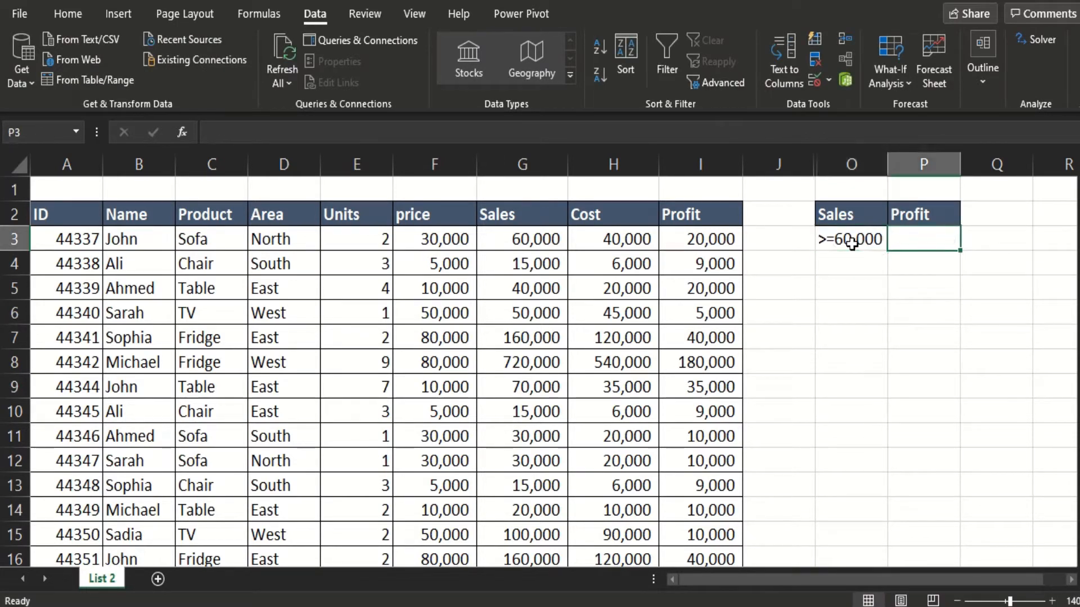
type("40")
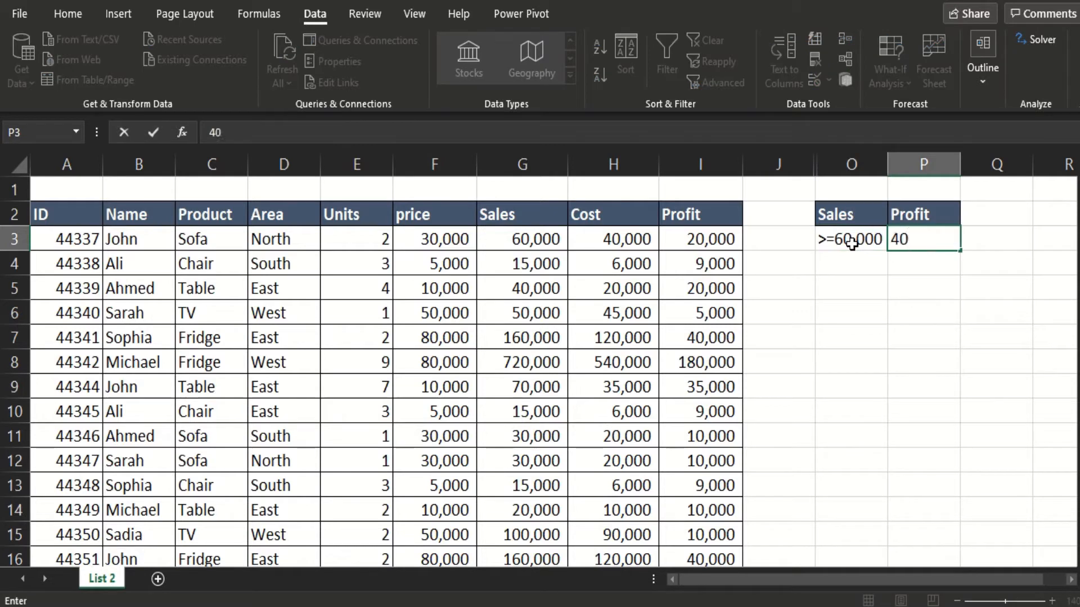
key("BackSpace")
key("BackSpace")
type(">=40,000")
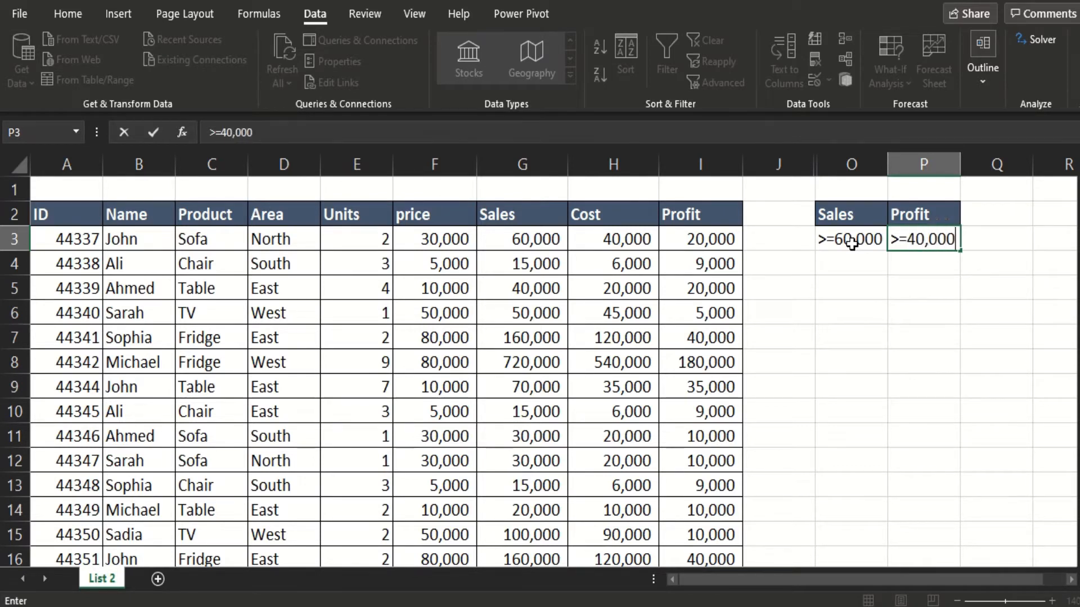
key("Return")
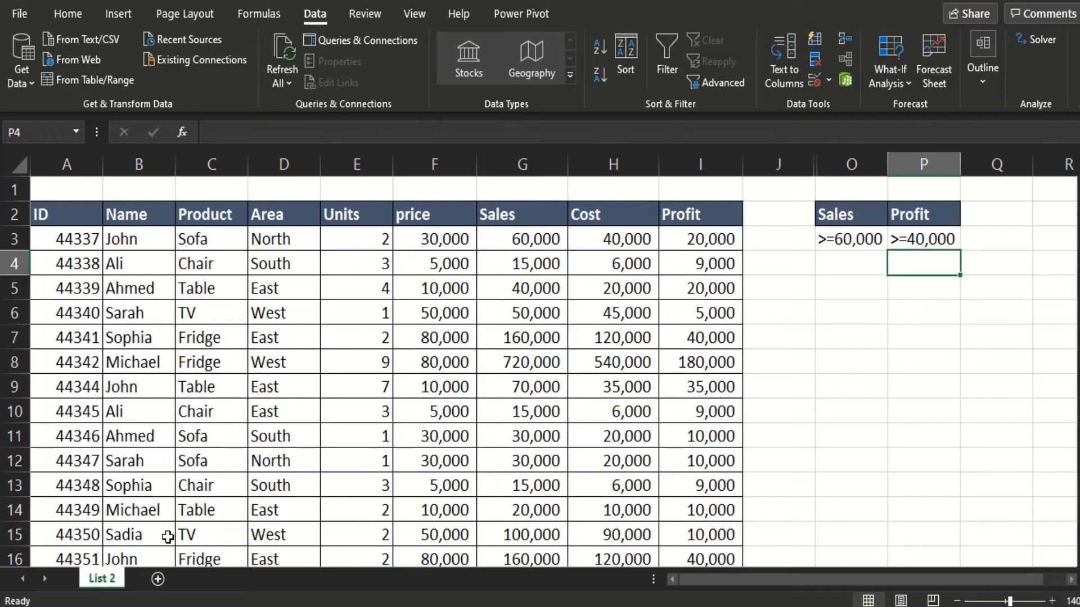
- From a new sheet, set up an Advanced Filter that copies to another location, with list range A2:I288 of List 2
left_click(157, 579)
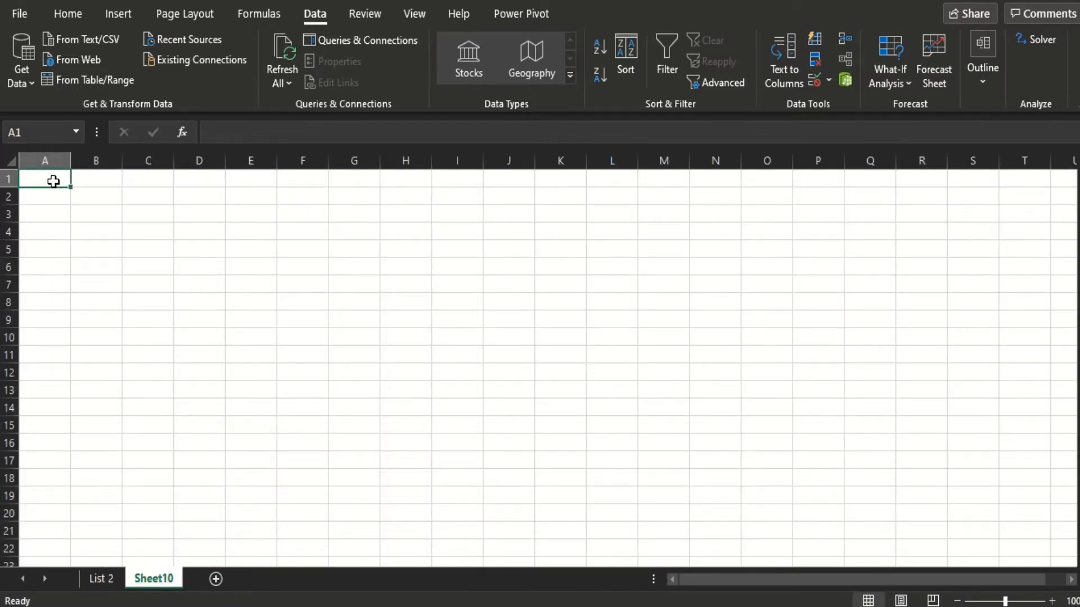
left_click(718, 84)
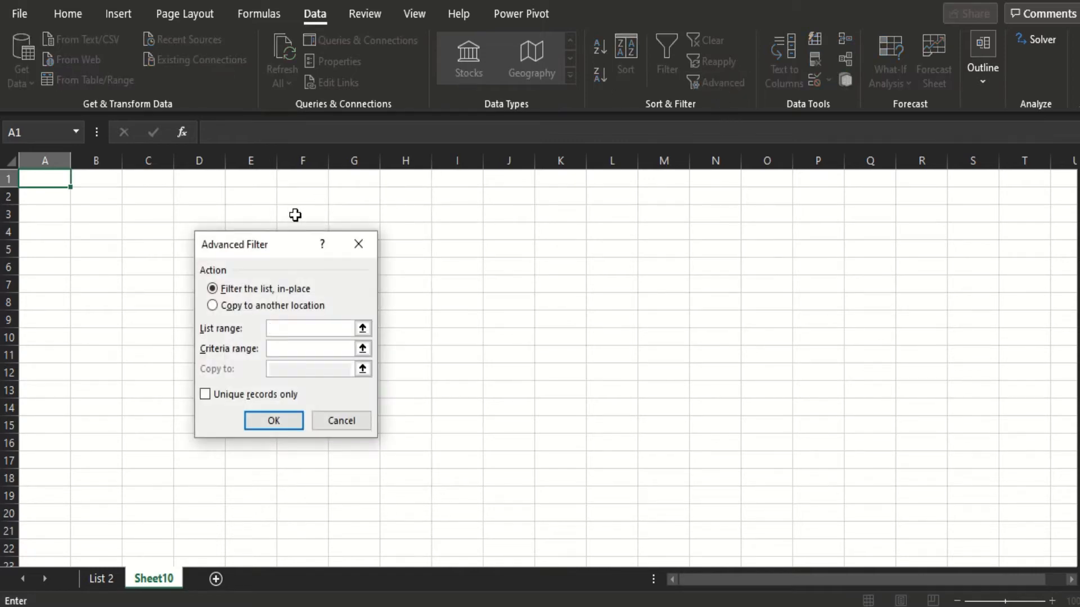
left_click(213, 306)
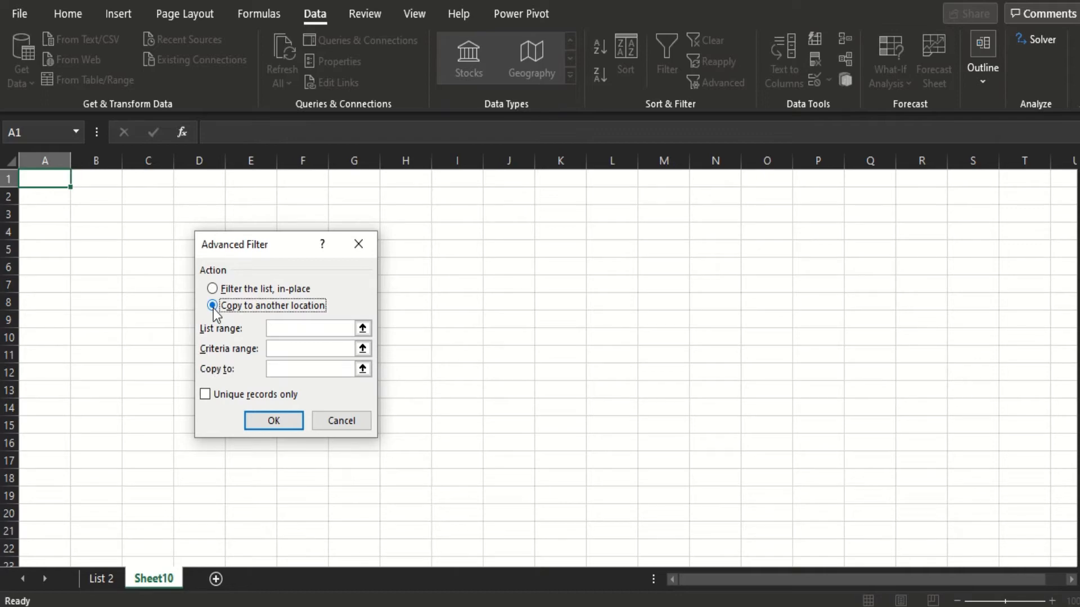
left_click(308, 327)
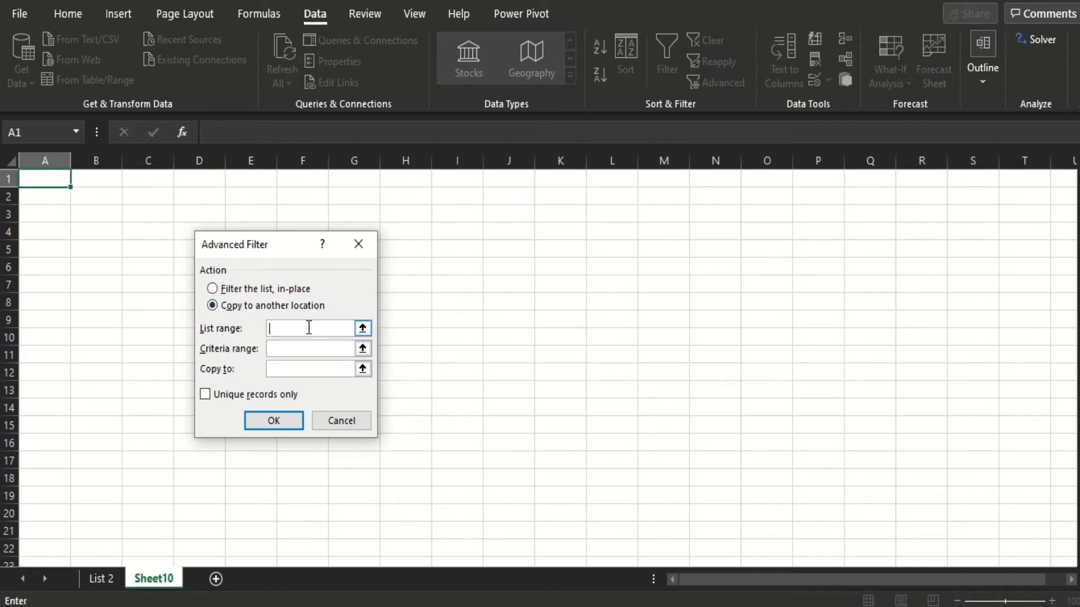
left_click(108, 581)
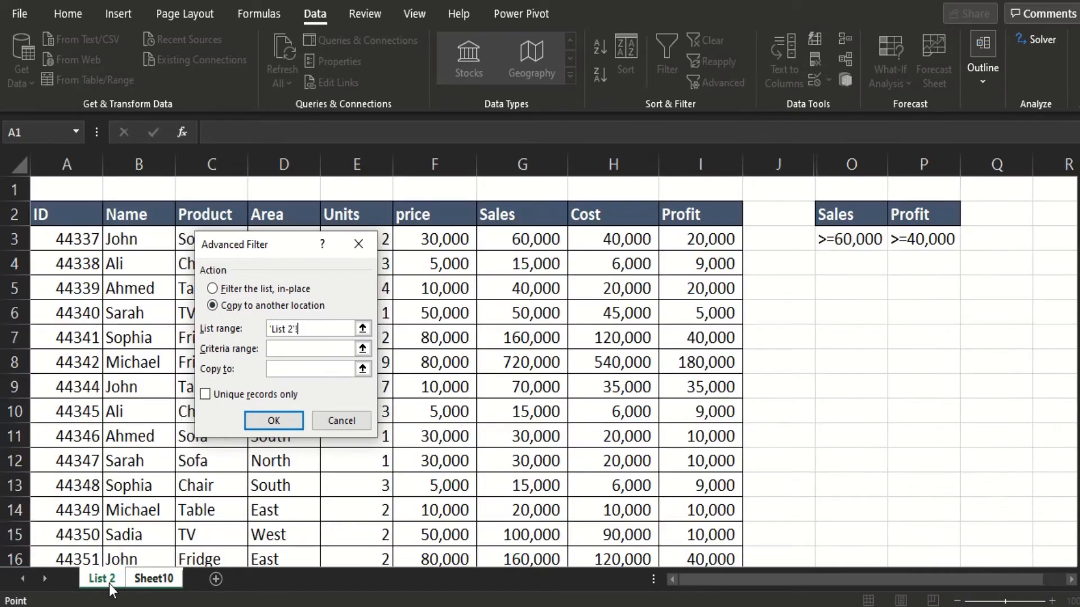
left_click_drag(43, 215, 725, 508)
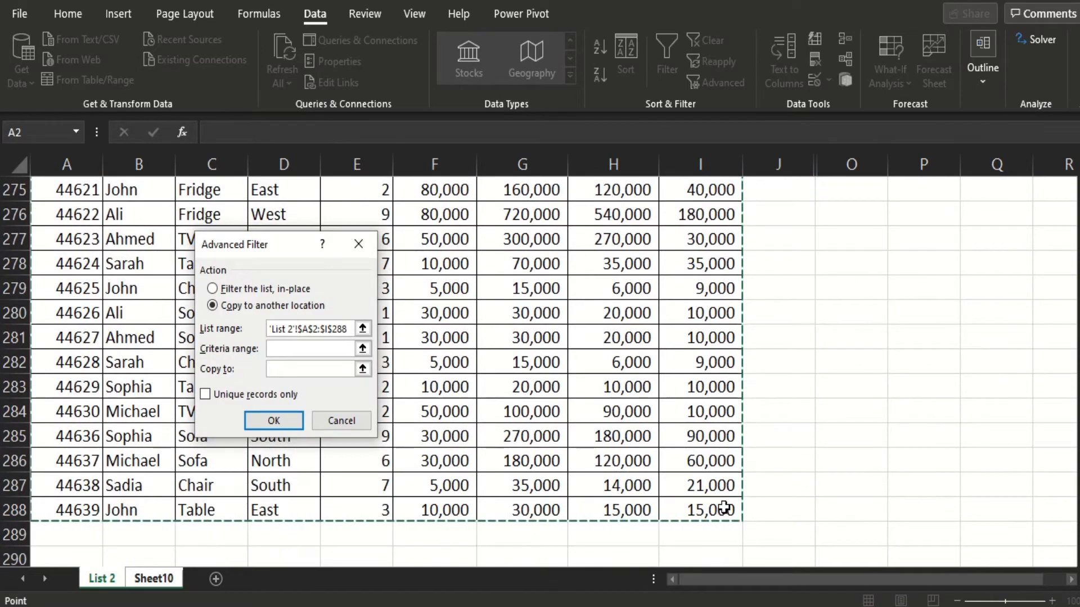
- Set the Advanced Filter's criteria range to O2:P3 on List 2
left_click(306, 347)
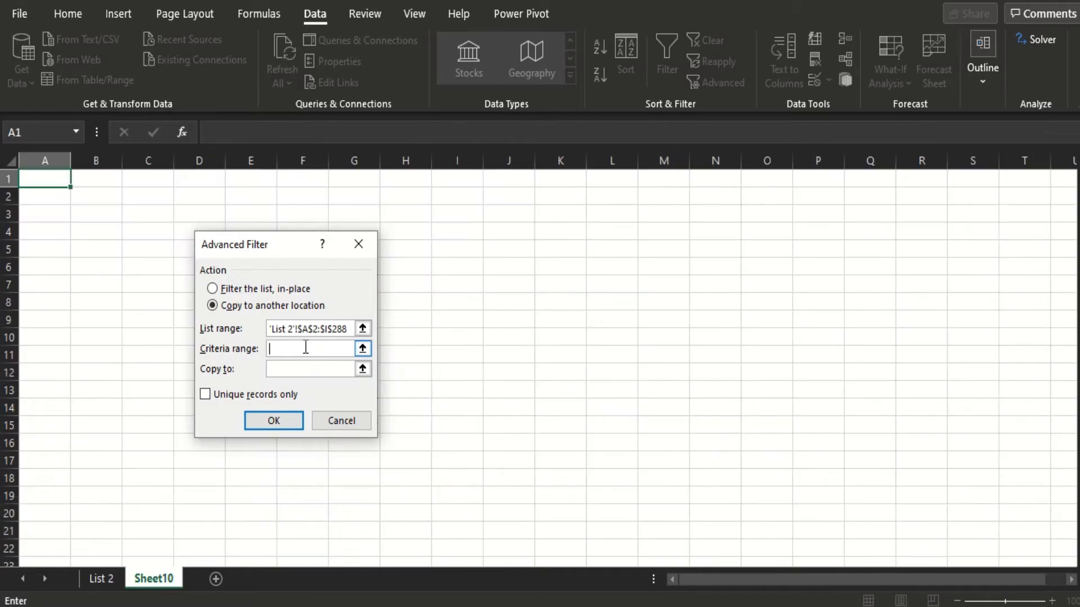
left_click(106, 579)
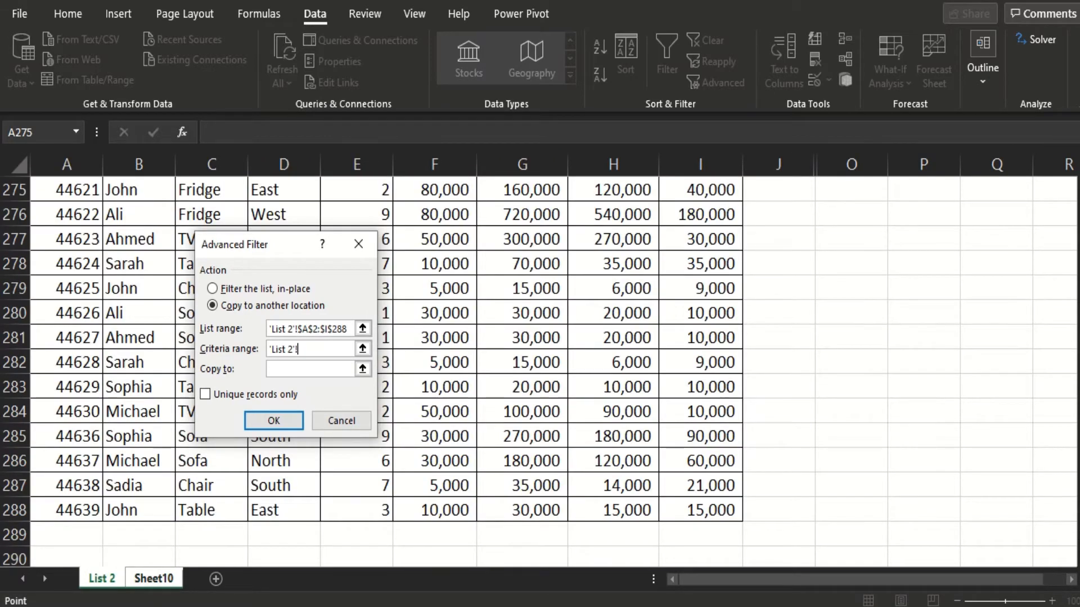
left_click_drag(1074, 528, 1075, 532)
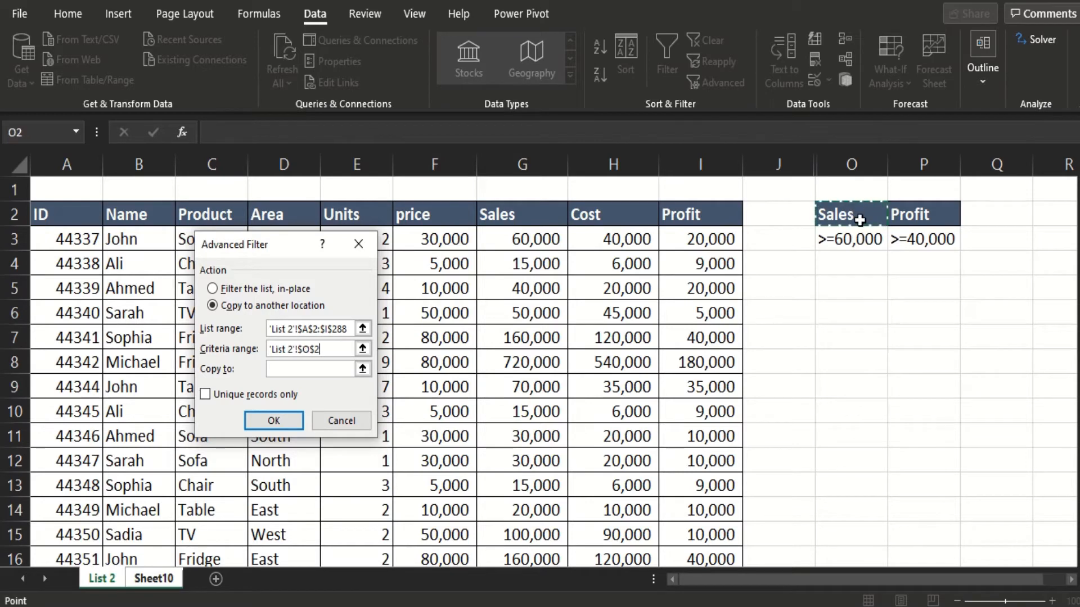
left_click_drag(856, 212, 906, 239)
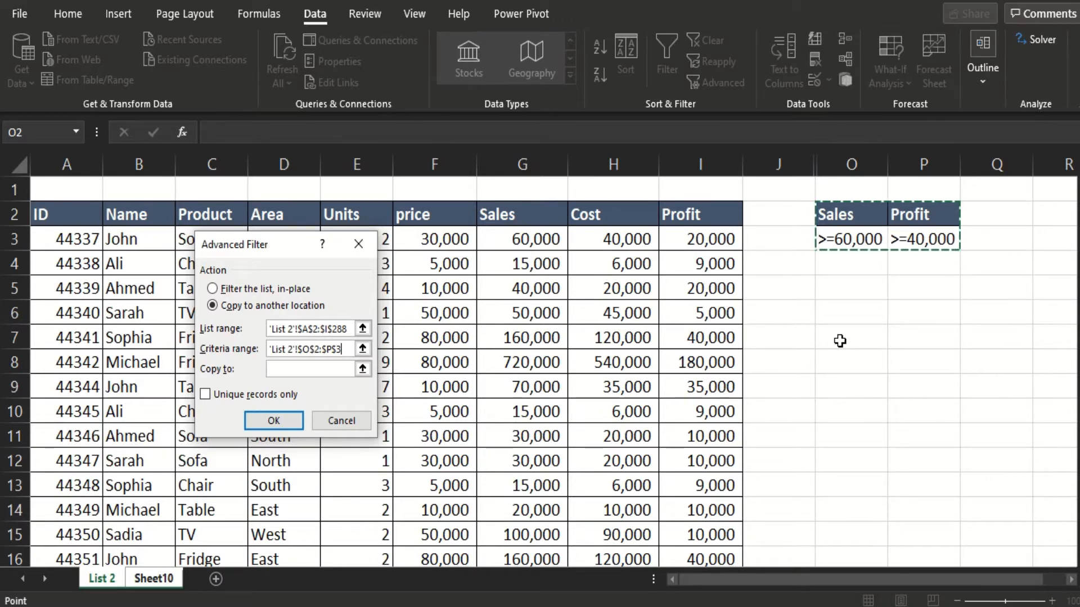
- Set the copy destination to cell A1 of Sheet10 and run the Advanced Filter
left_click(326, 365)
key("ctrl+Page_Down")
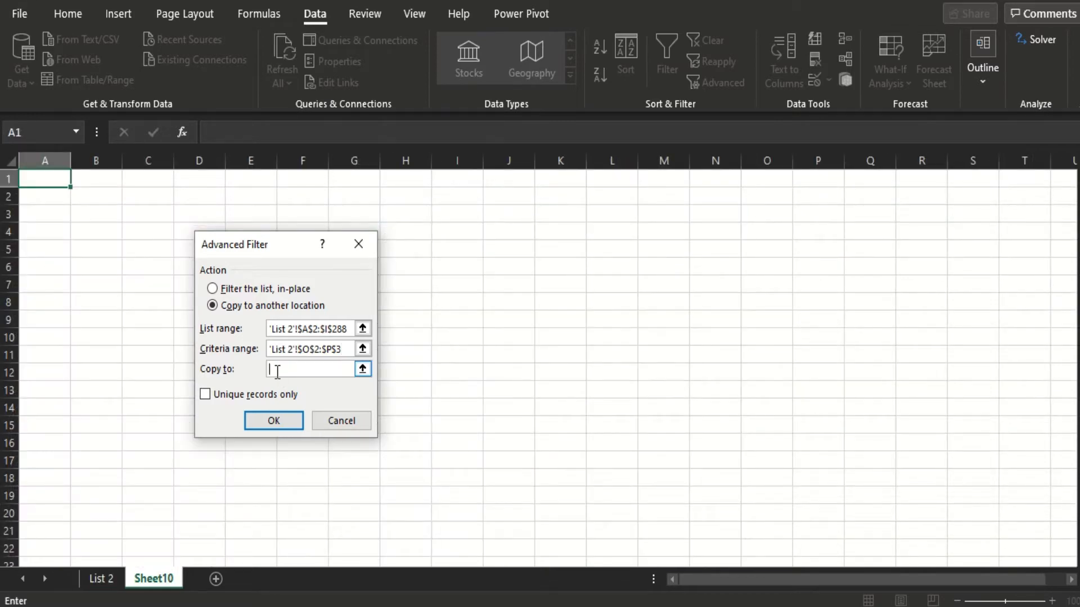
left_click(45, 181)
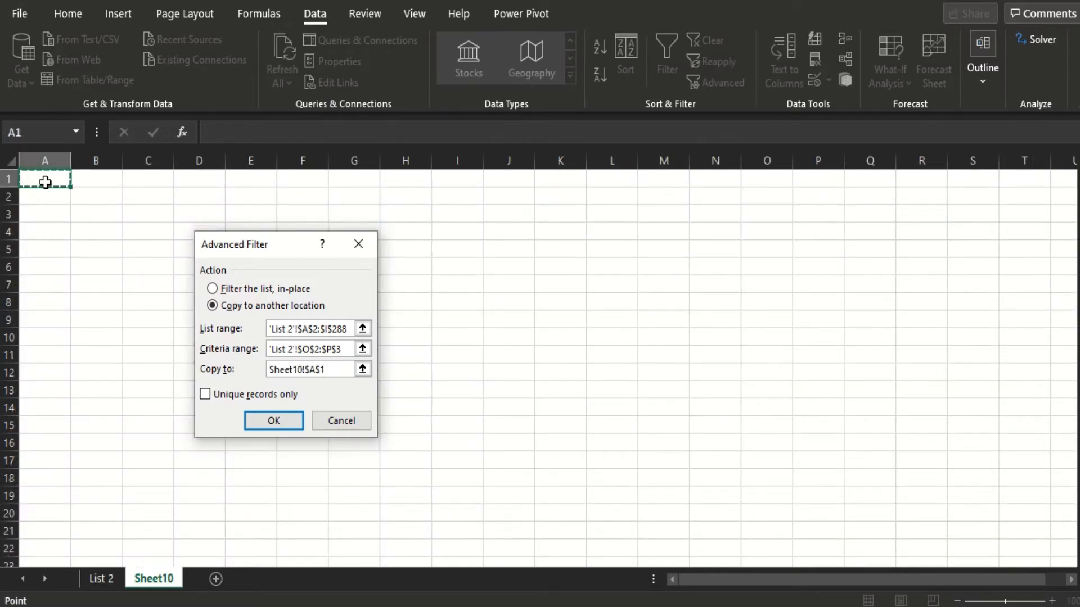
left_click(273, 422)
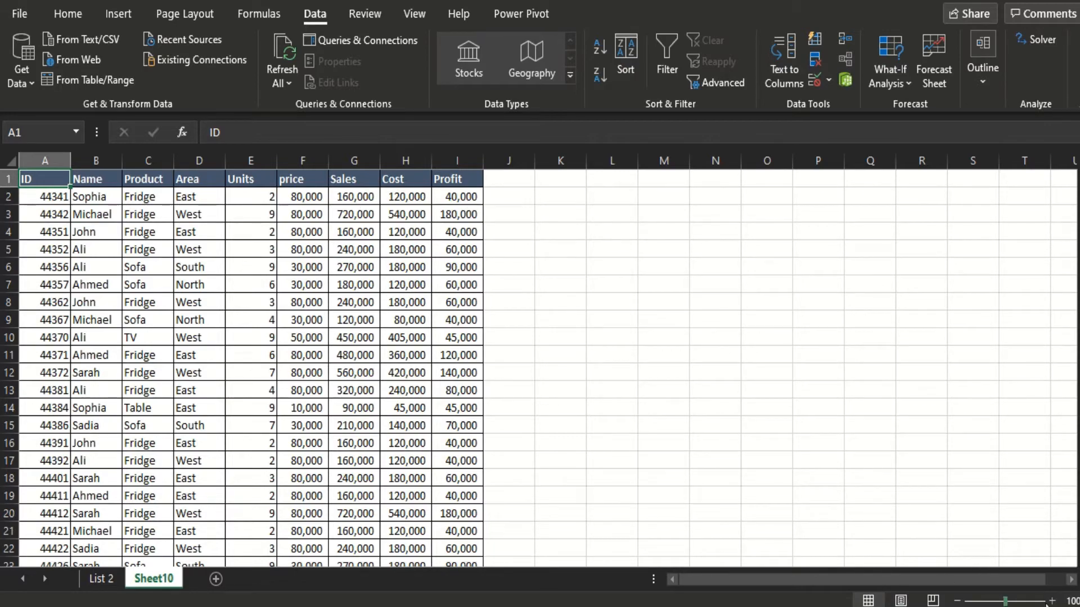
left_click(1051, 600)
left_click(1052, 600)
left_click(1051, 601)
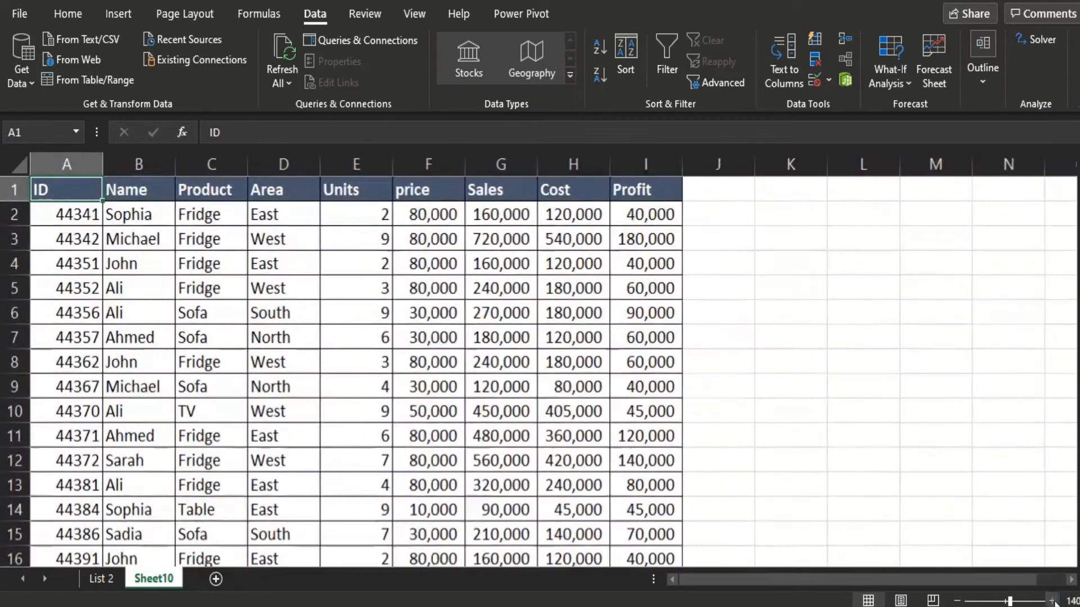
left_click(1052, 601)
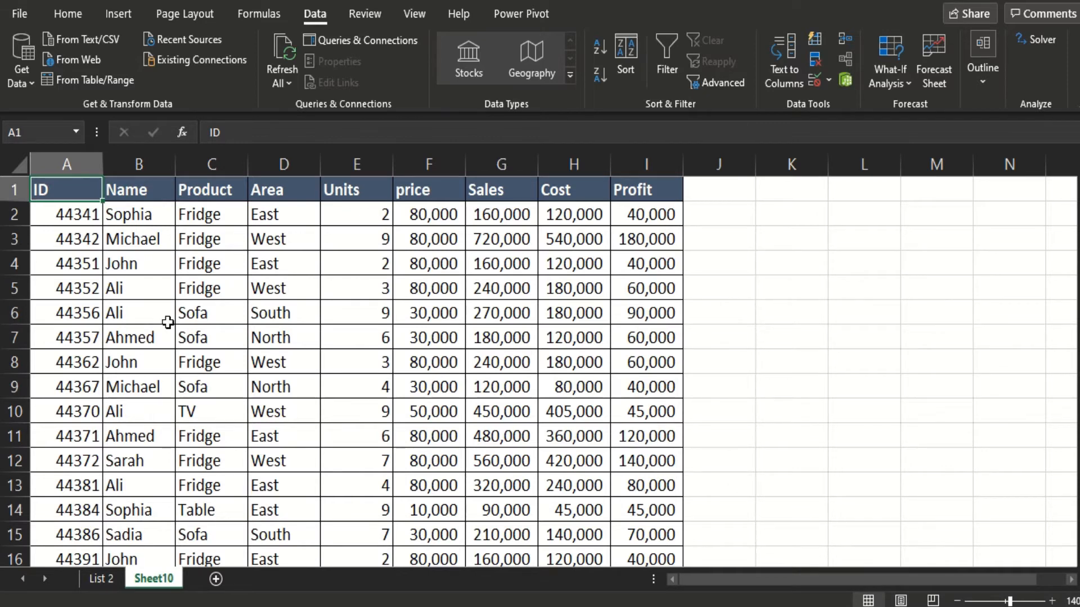
- Move the filtered table A1:I71 four columns over so it starts at E1, and make A2 the active cell
left_click(720, 85)
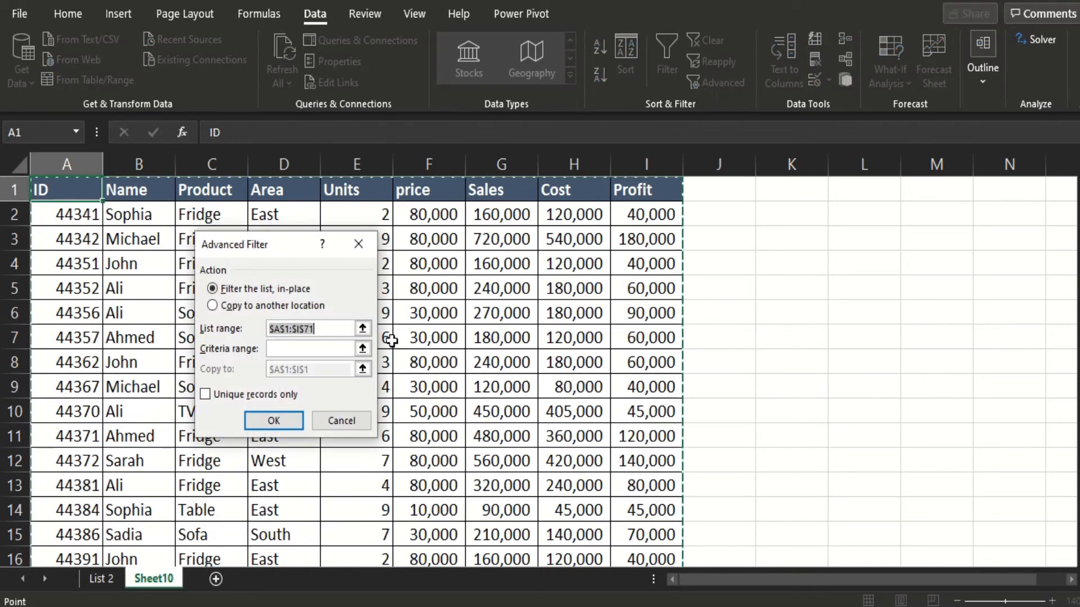
left_click(362, 247)
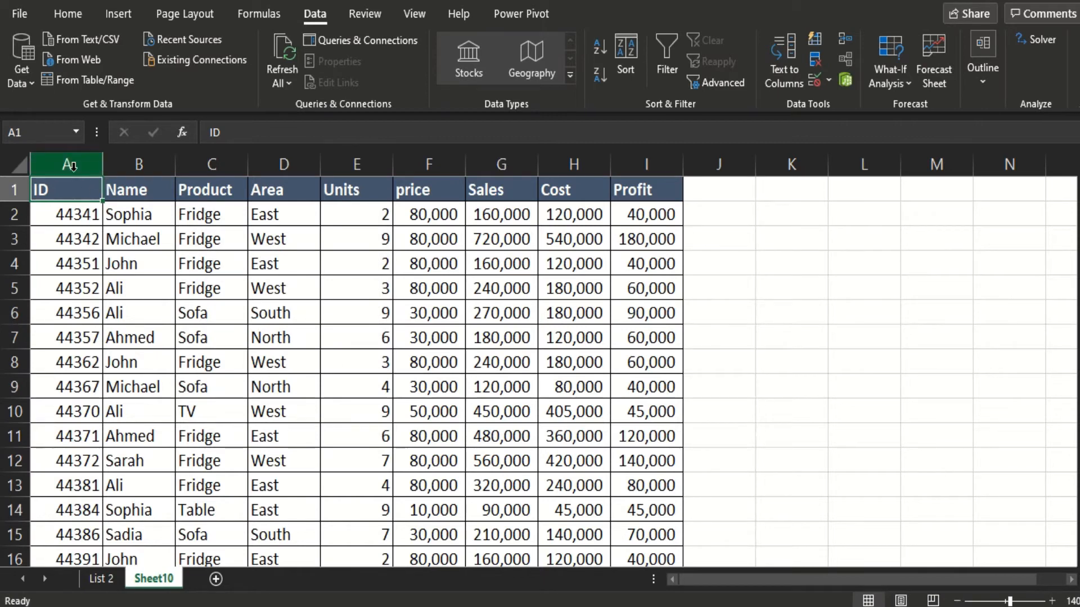
left_click_drag(69, 192, 656, 494)
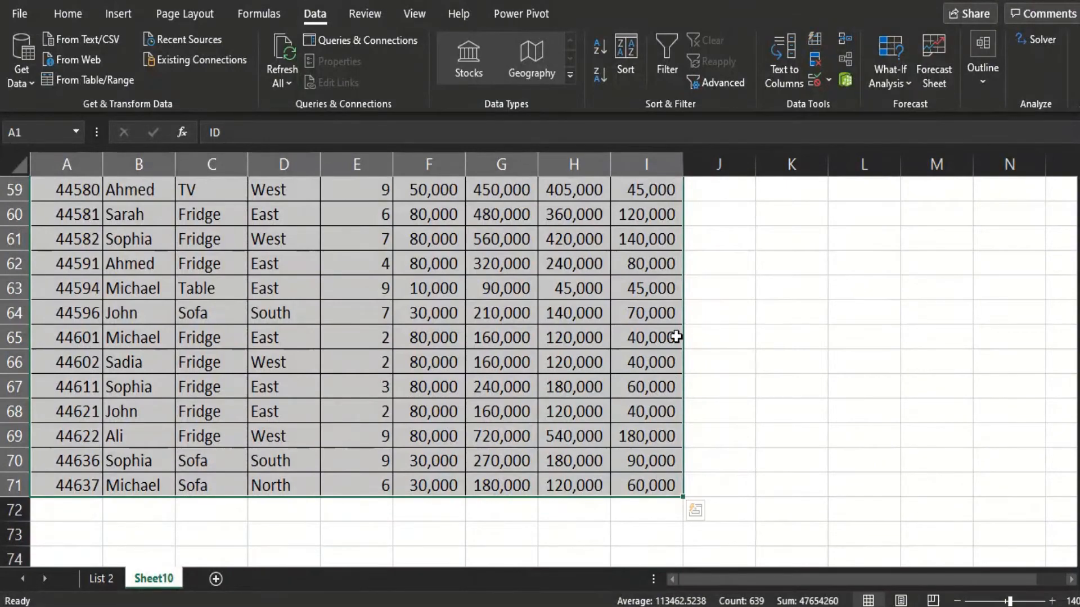
left_click_drag(682, 336, 904, 339)
left_click(50, 195)
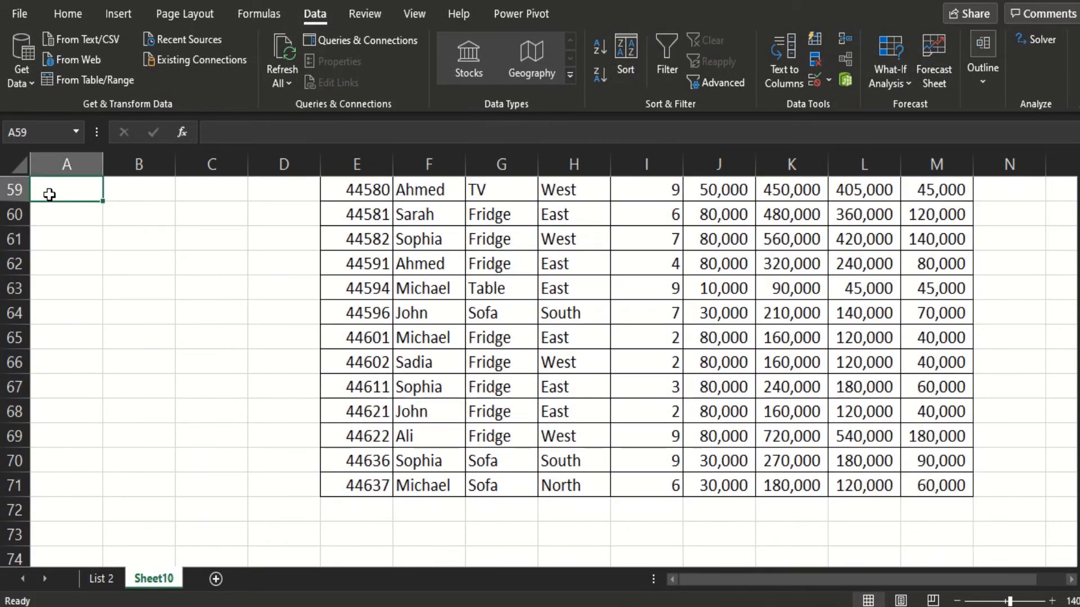
key("Up")
key("Up")
key("Up")
key("Up")
key("Up")
key("Up")
key("Up")
key("Up")
key("Up")
key("Up")
key("Up")
key("Up")
key("Up")
key("Up")
key("Up")
key("Up")
key("Up")
key("Up")
key("Up")
key("Up")
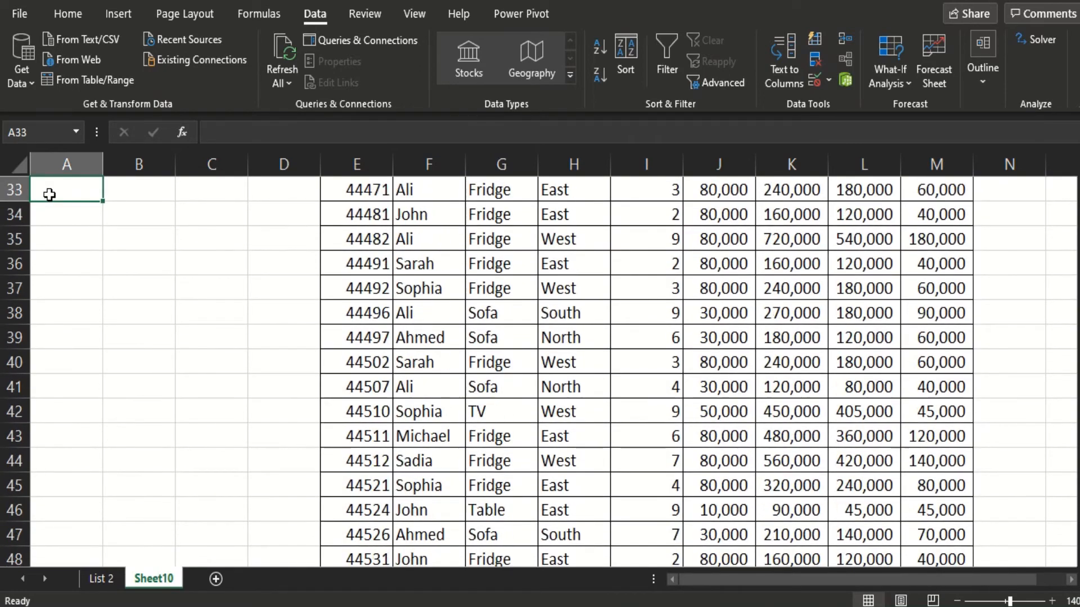
key("Up")
key("Up")
key("Up")
key("Up")
key("Up")
key("Up")
key("Up")
key("Up")
key("Up")
key("Up")
key("Up")
key("Up")
key("Up")
key("Up")
key("Up")
key("Up")
key("Up")
key("Up")
key("Down")
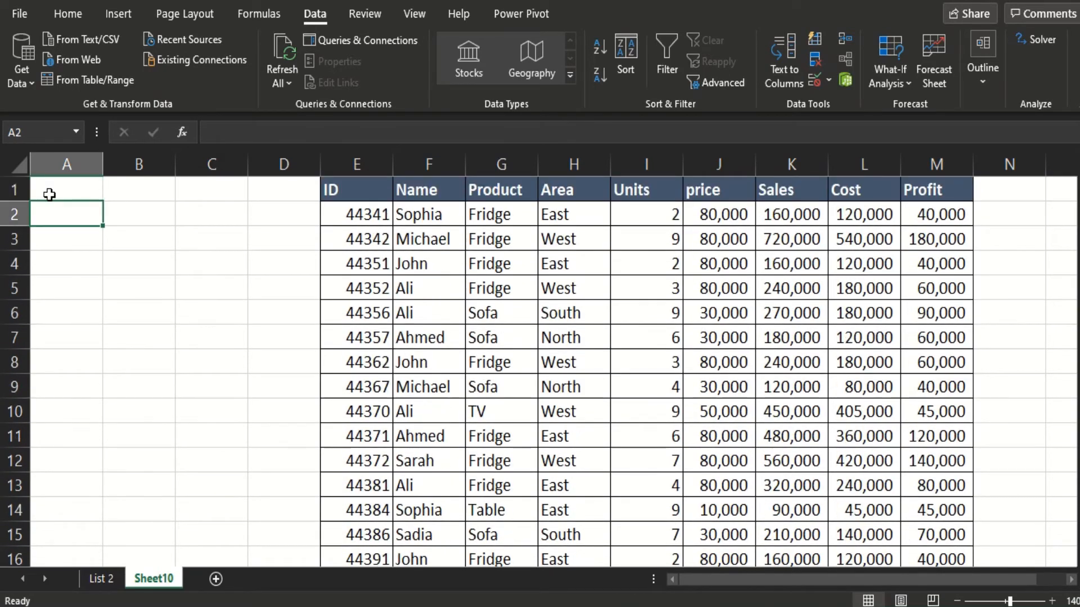
- Copy the ID and Name headers from E1:F1 into A1:B1 of Sheet10
key("Up")
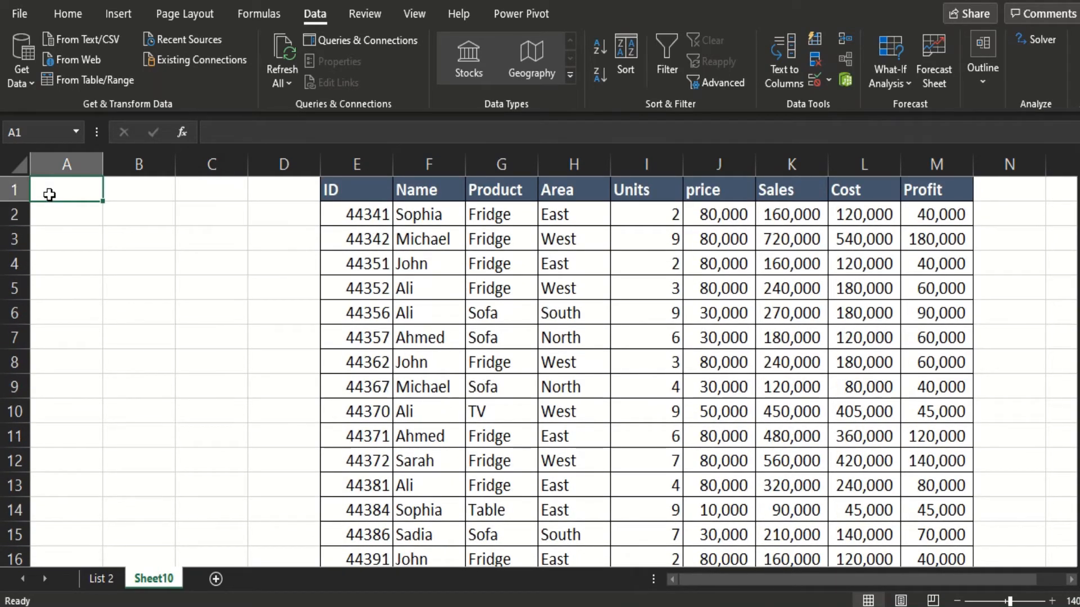
left_click_drag(337, 192, 401, 194)
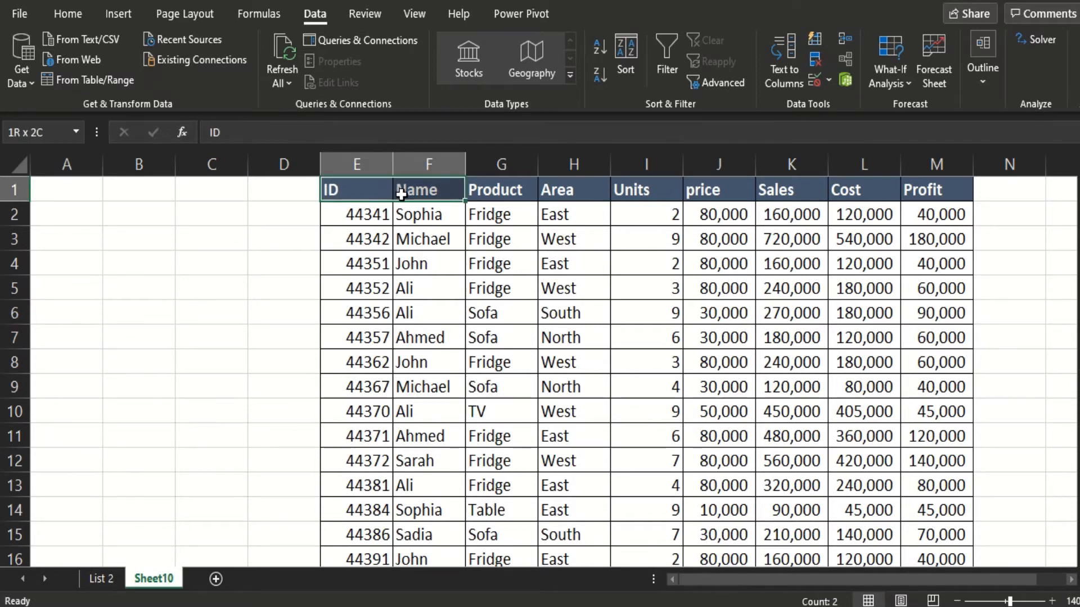
key("ctrl+c")
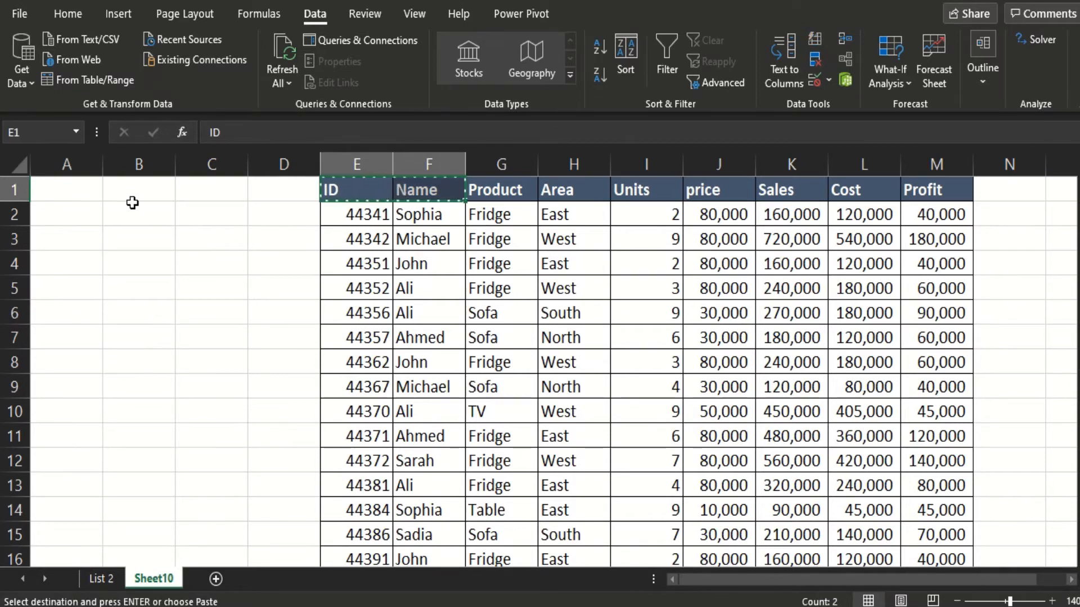
left_click(70, 187)
key("ctrl+v")
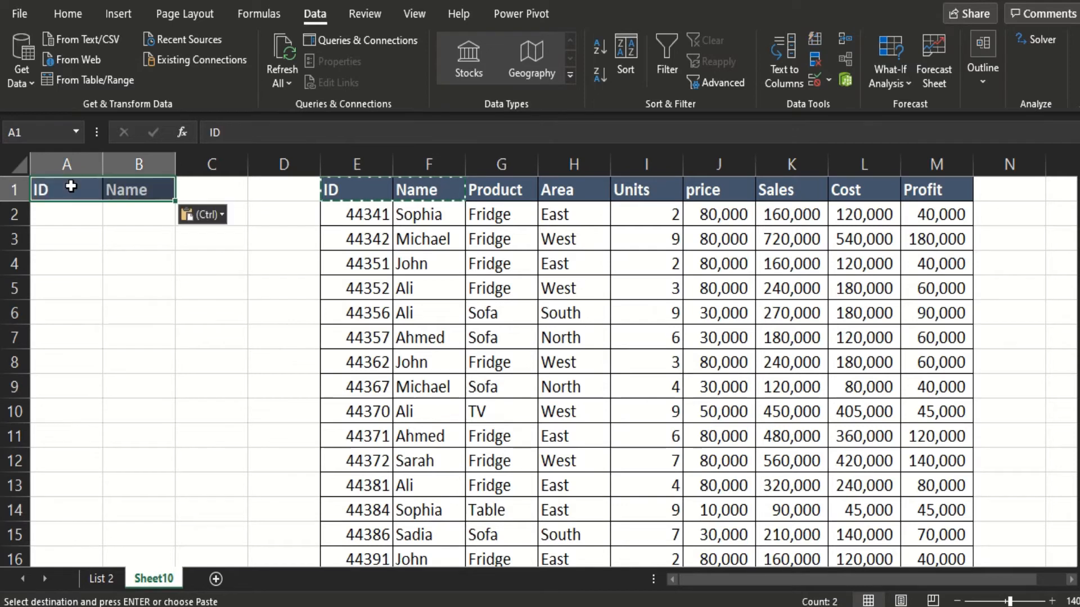
left_click(74, 304)
left_click(265, 322)
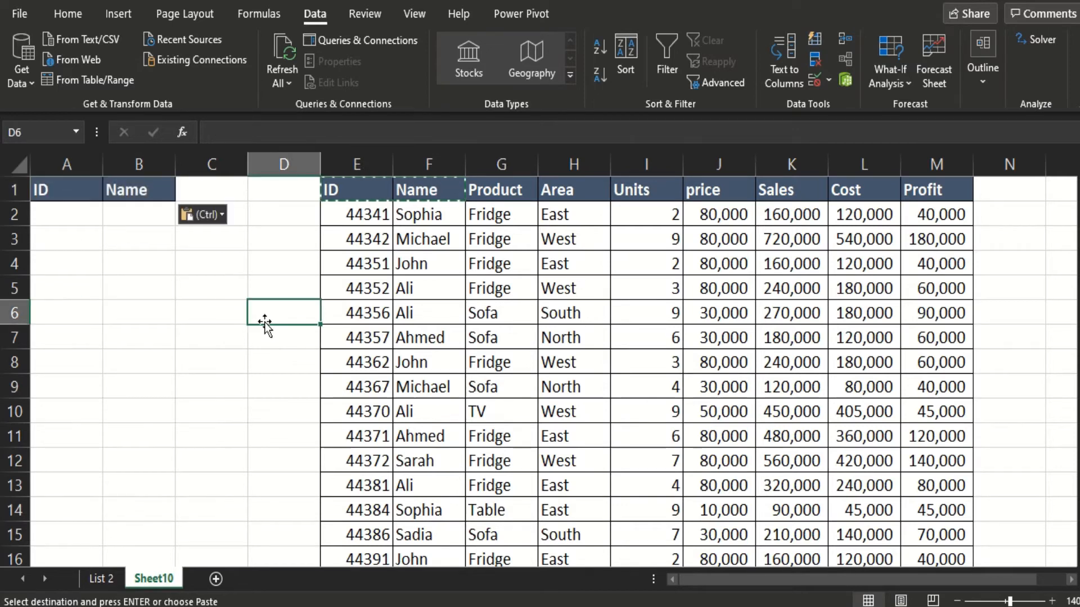
- Start another Advanced Filter from Sheet10 and set its list range to A2:I288 on List 2
left_click(703, 84)
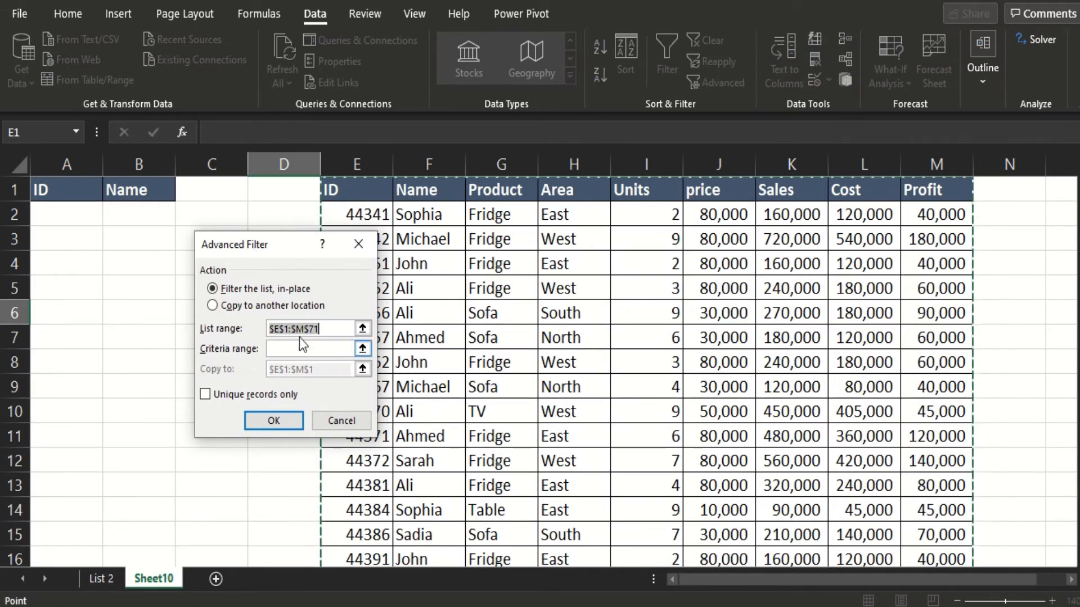
key("BackSpace")
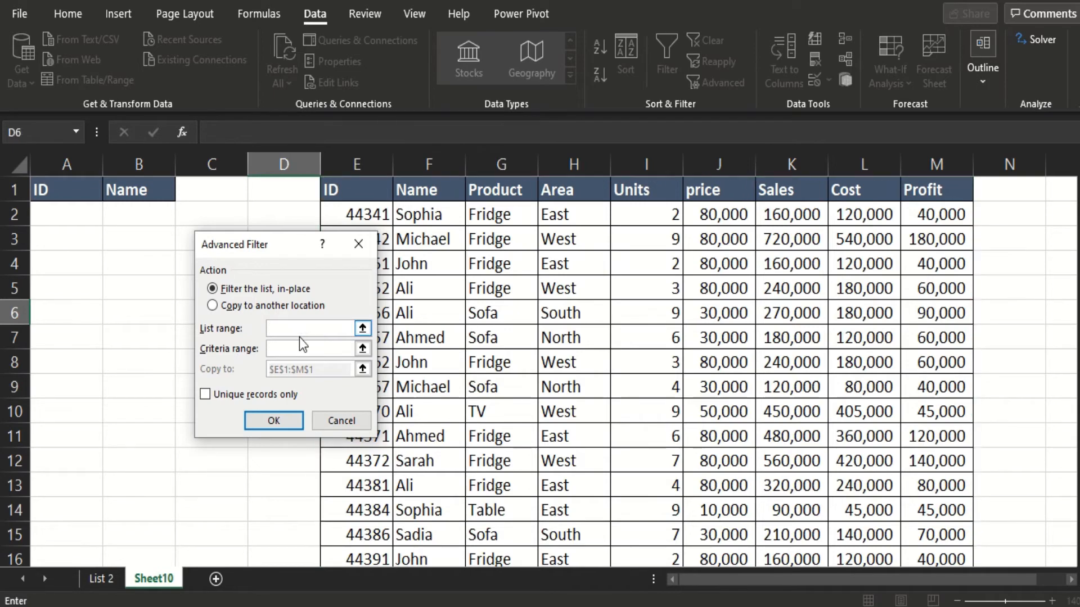
left_click(101, 579)
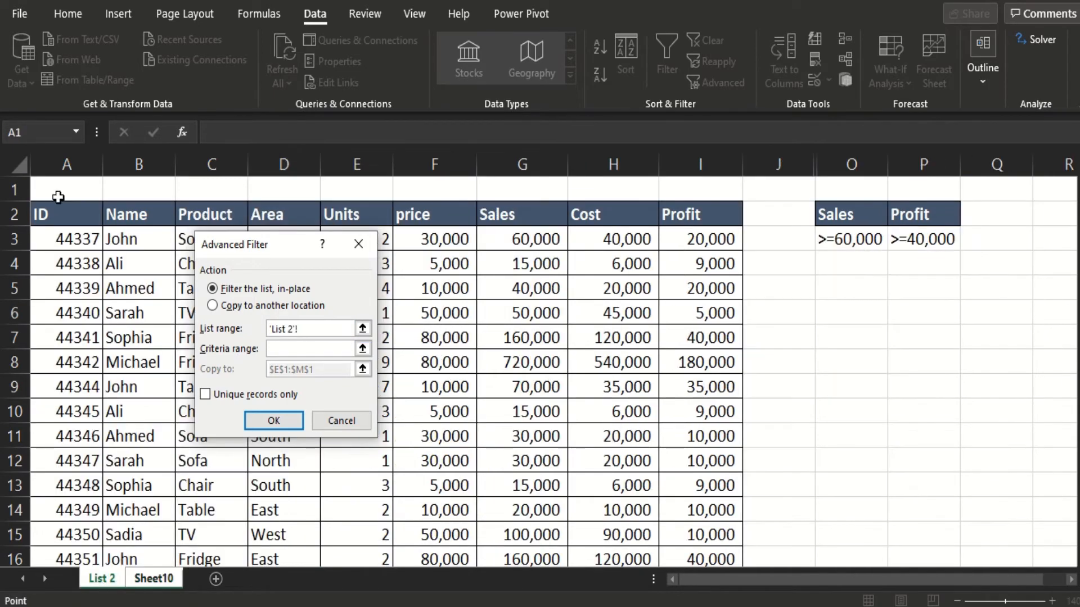
left_click_drag(64, 214, 725, 511)
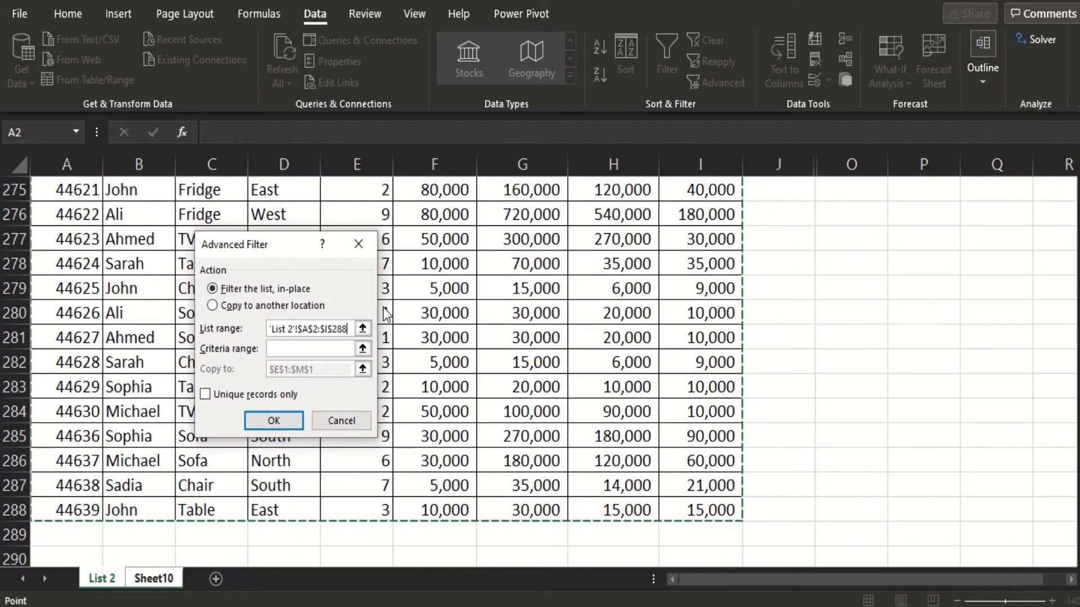
- Use the Sales and Profit conditions in O2:P3 on List 2 as the new filter's criteria range
left_click(278, 348)
key("ctrl+Page_Down")
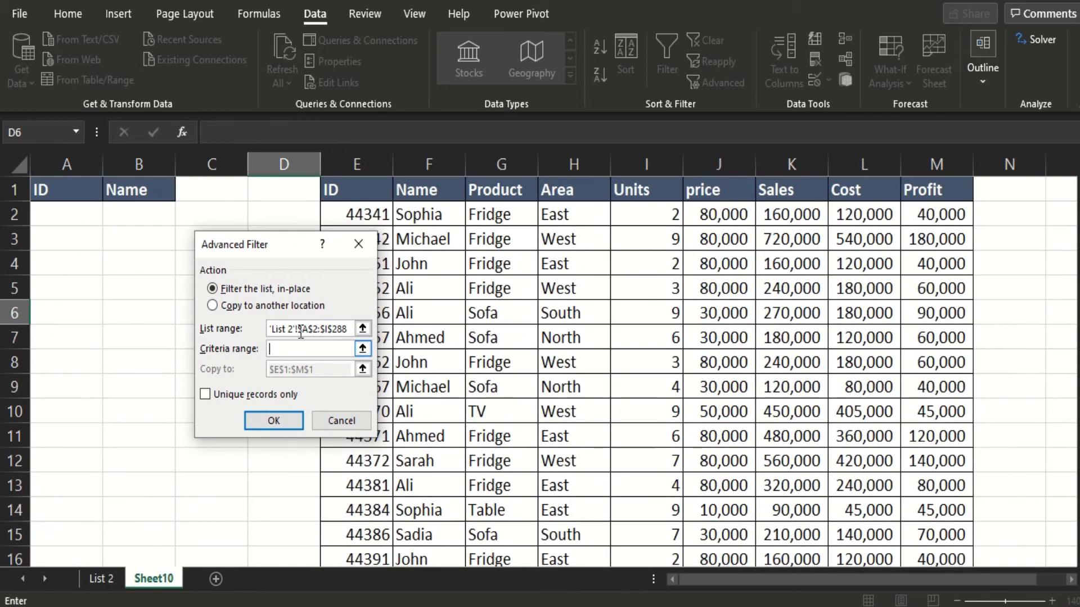
left_click(102, 581)
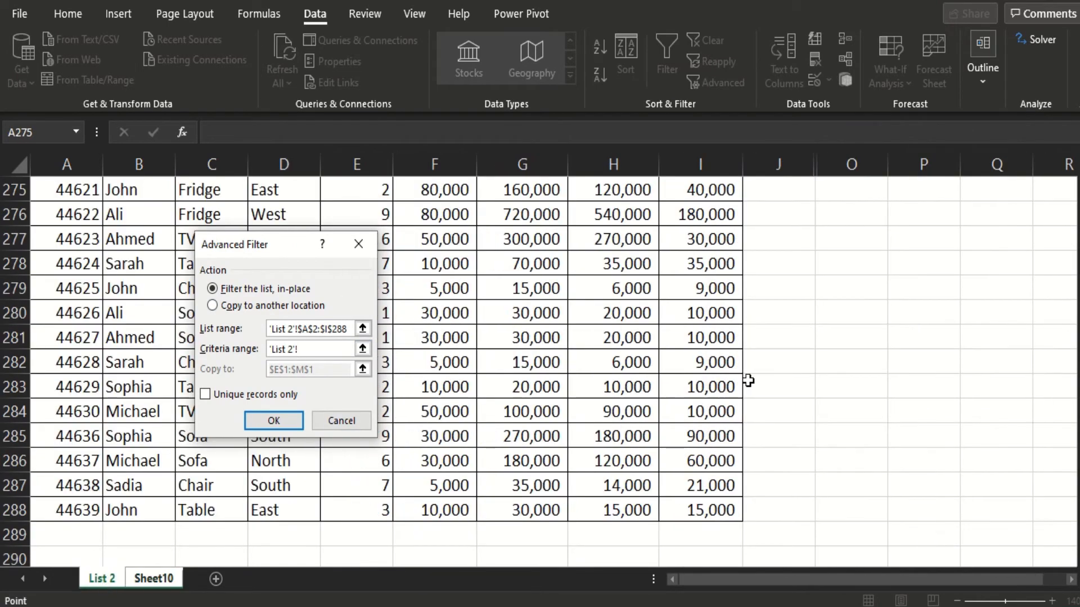
left_click_drag(1078, 547, 1078, 188)
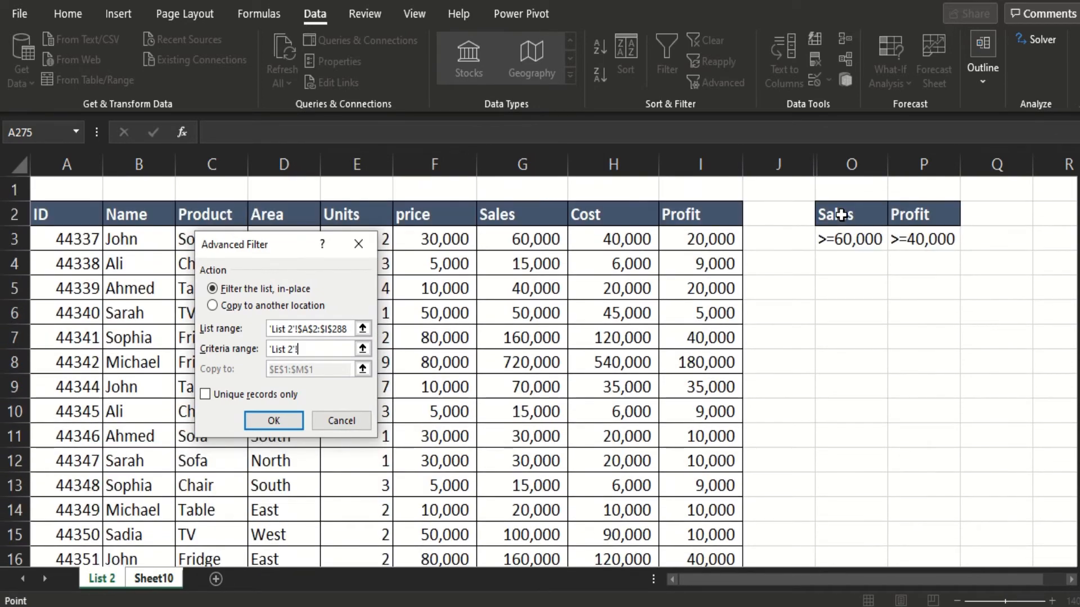
left_click_drag(840, 214, 906, 242)
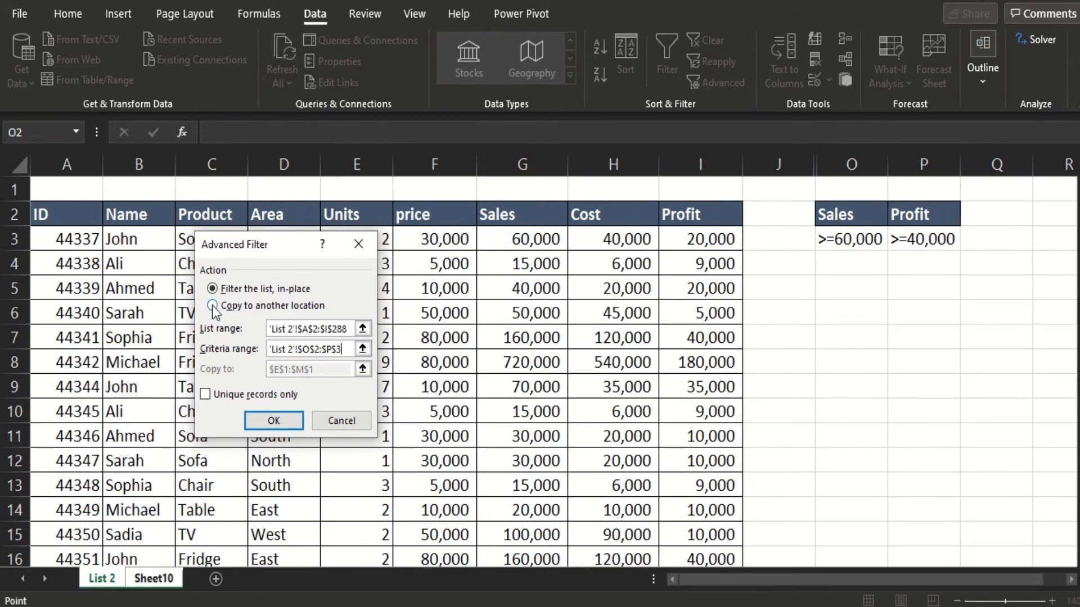
- Choose copying to another location, set the destination to headers A1:B1 on Sheet10, run the filter, and review the extracted rows
left_click(212, 305)
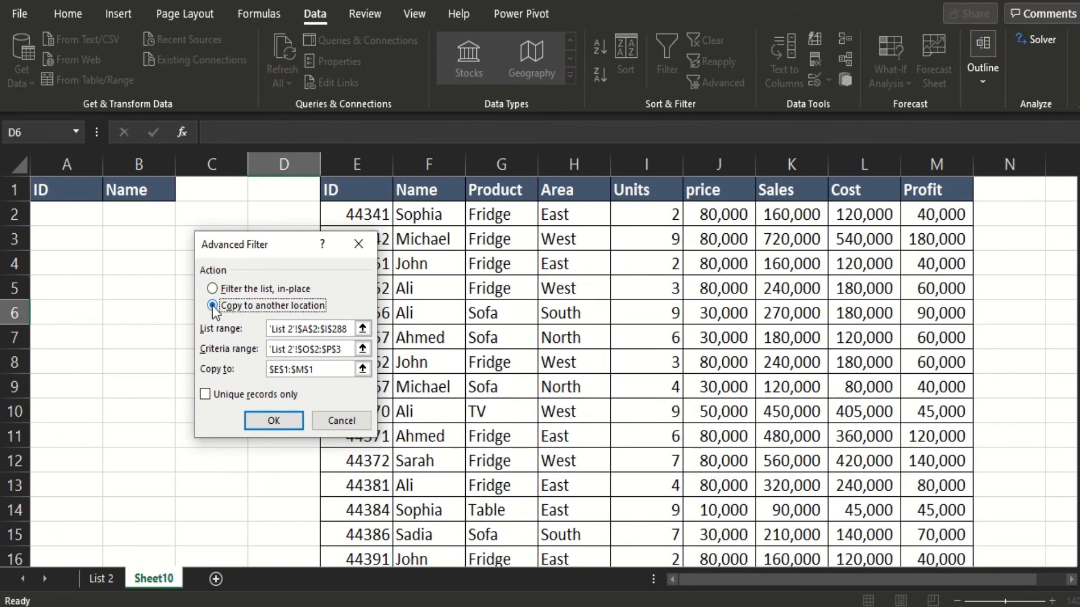
left_click(319, 369)
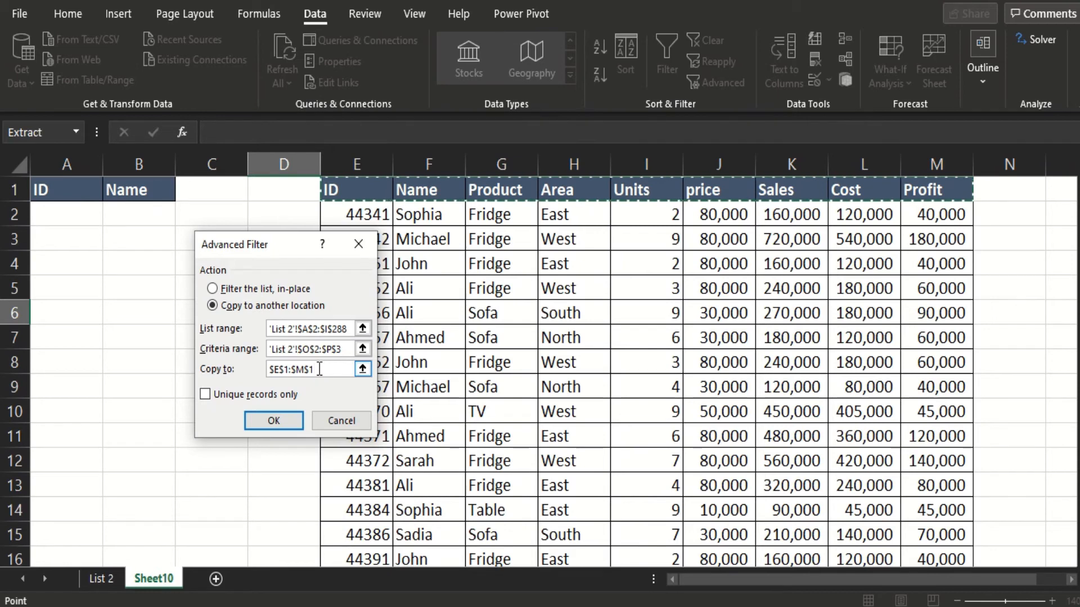
key("BackSpace")
key("BackSpace")
key("BackSpace")
key("BackSpace")
key("BackSpace")
key("BackSpace")
key("BackSpace")
key("BackSpace")
key("BackSpace")
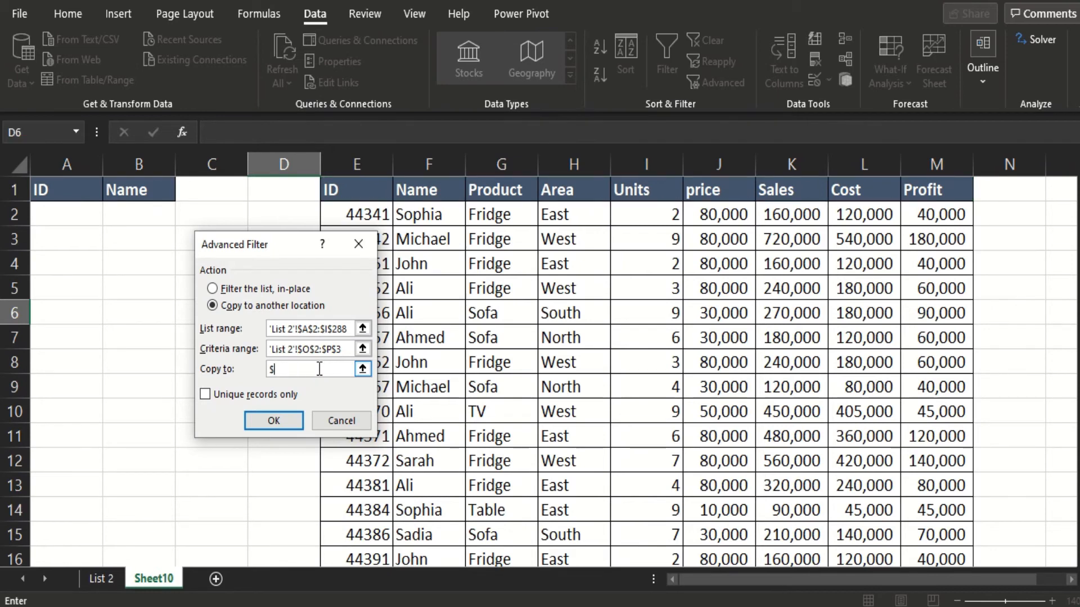
left_click(45, 191)
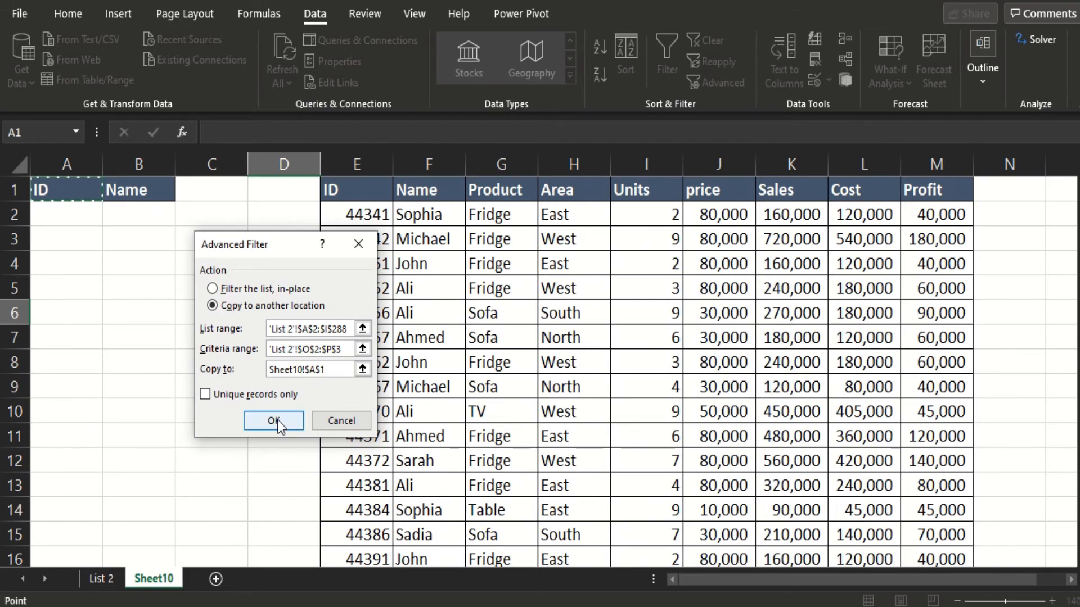
left_click_drag(71, 187, 142, 190)
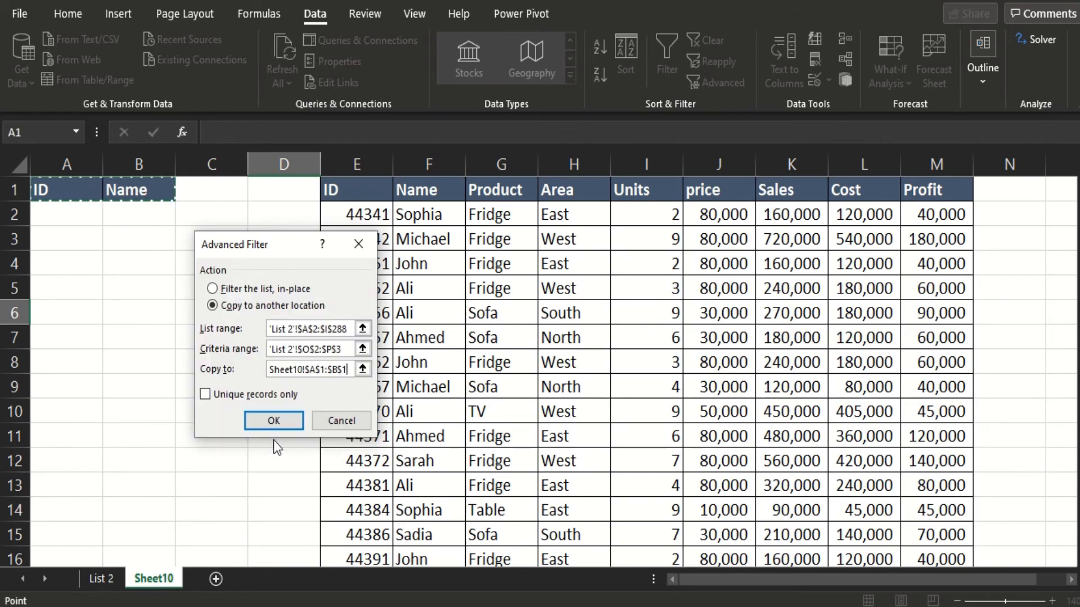
left_click(273, 423)
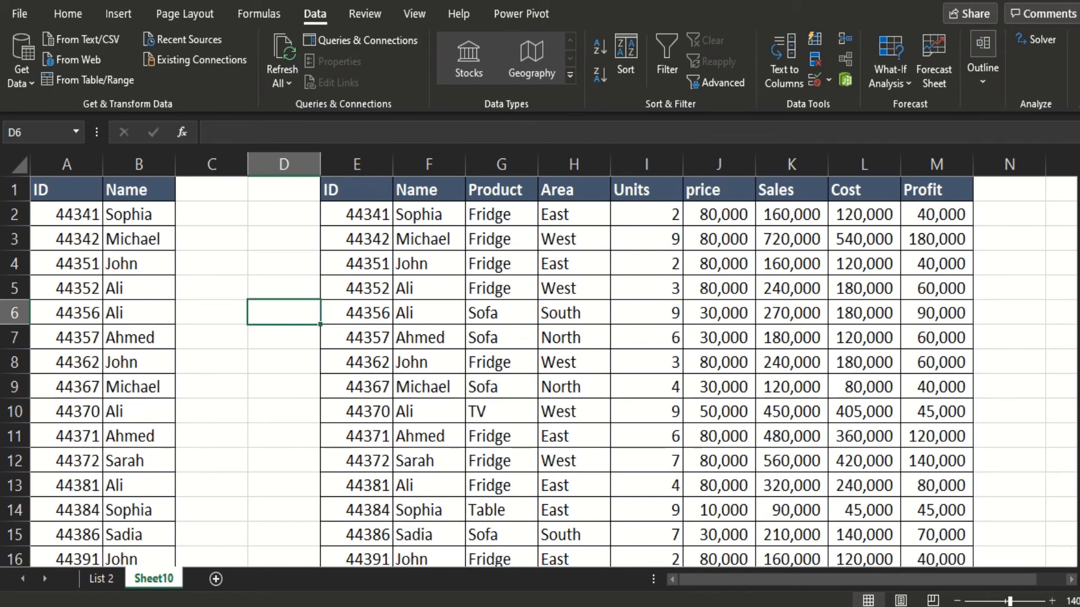
scroll(1070, 554, "down", 1)
scroll(540, 372, "down", 4)
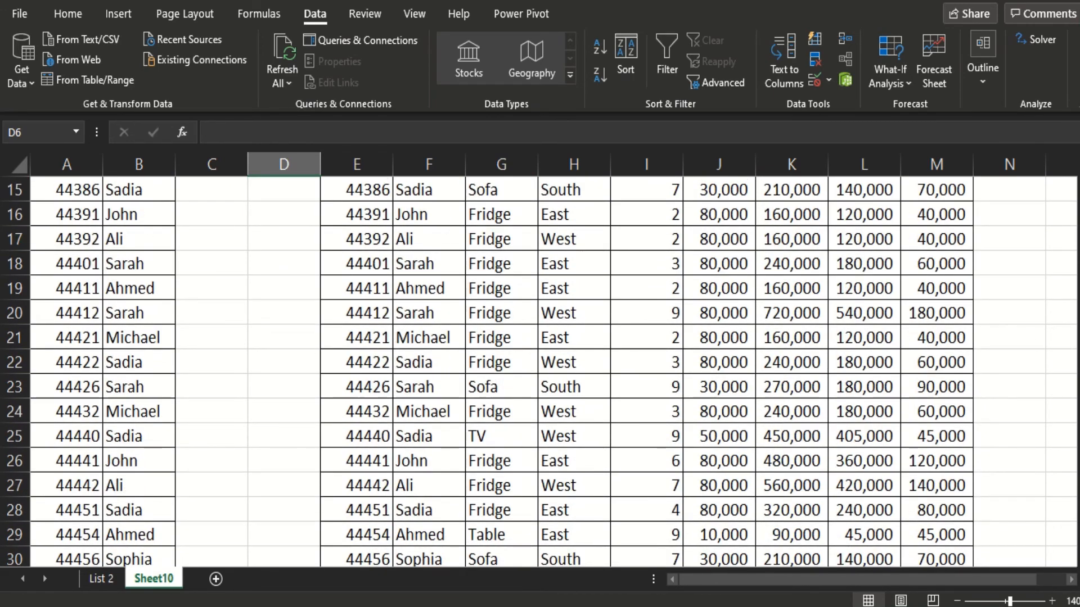
scroll(540, 371, "up", 3)
scroll(540, 372, "up", 1)
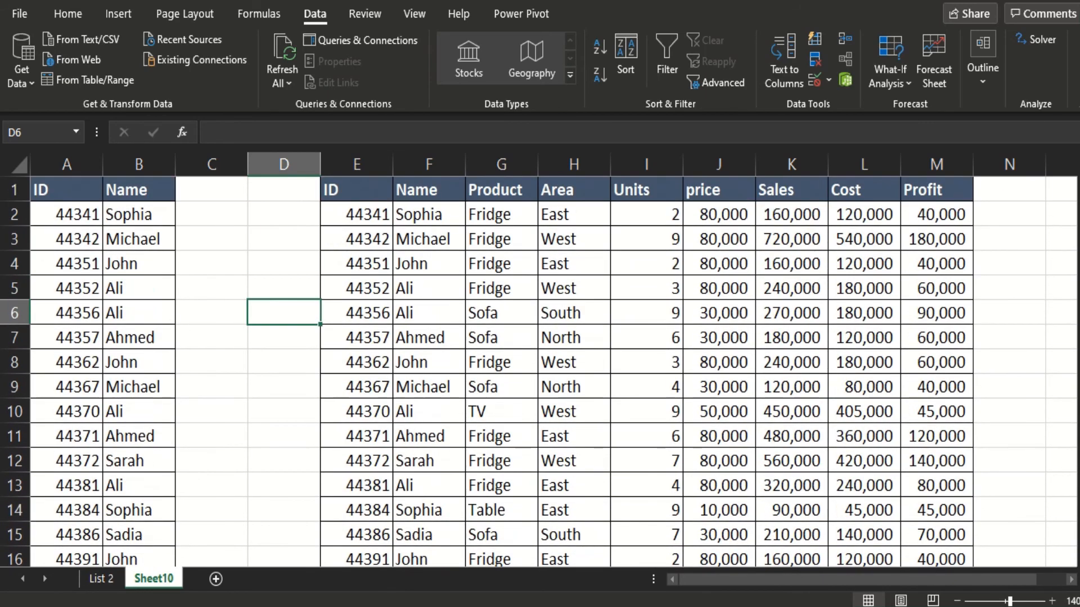